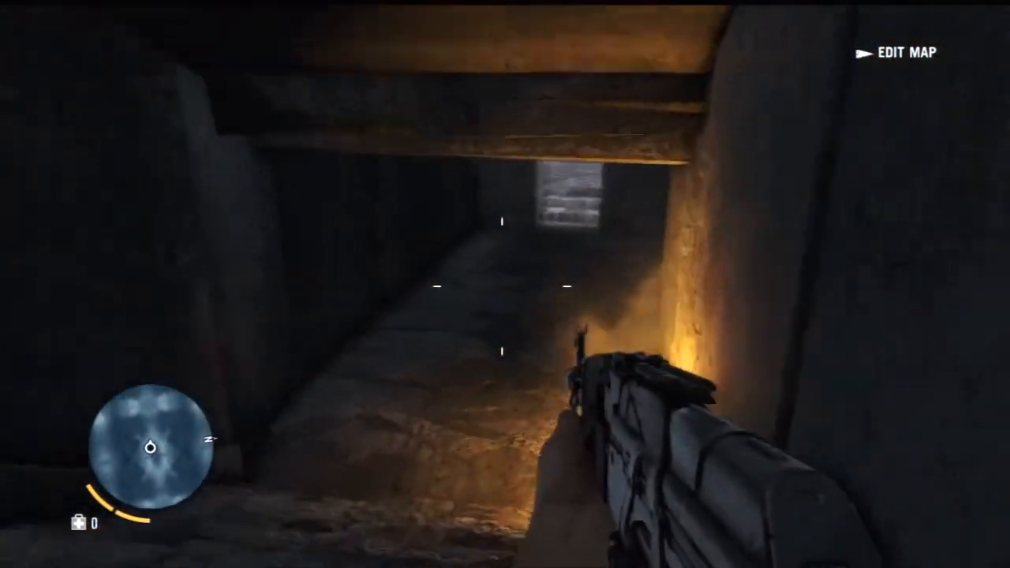
Walk through the dark underground tunnel and up its steps to the beach ruins in the map test
key(w)
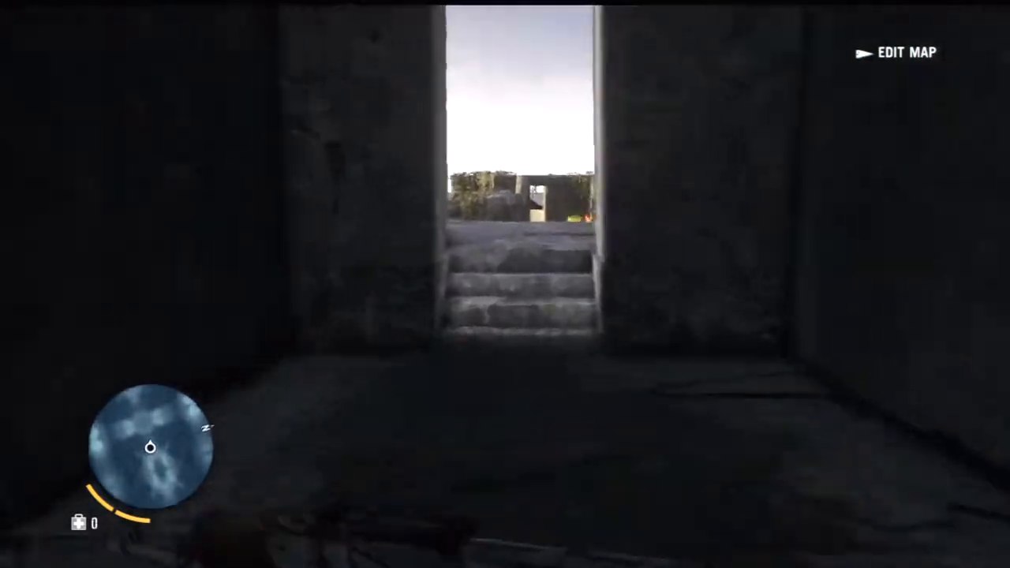
key(w)
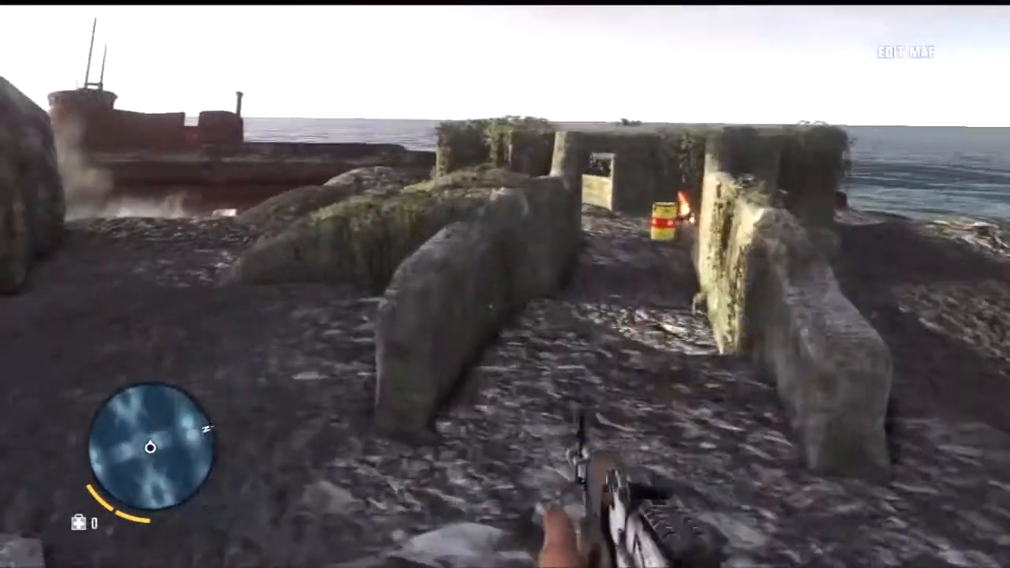
key(w)
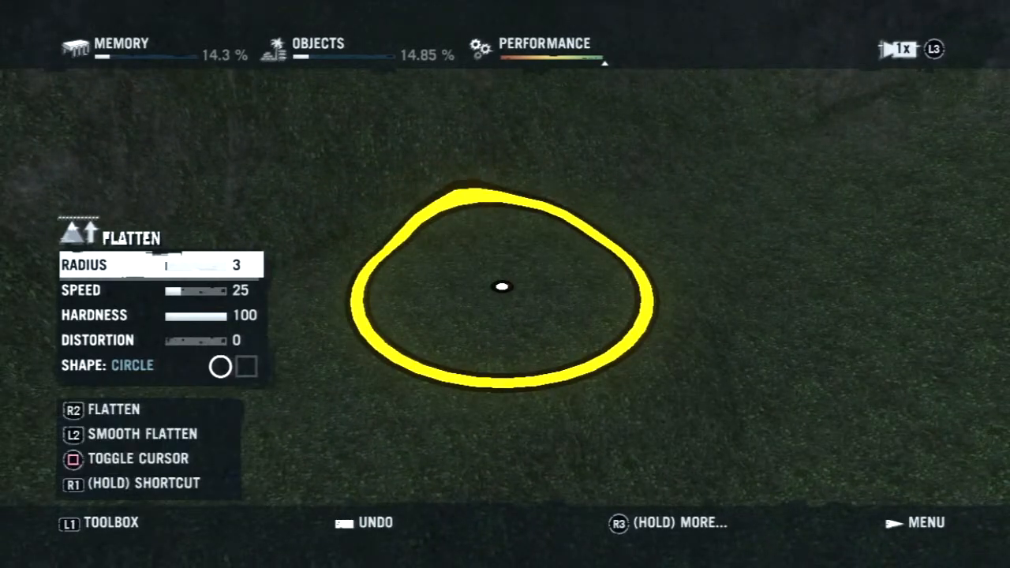
Switch from the Flatten terrain tool to adding new objects
key(Down)
key(Down)
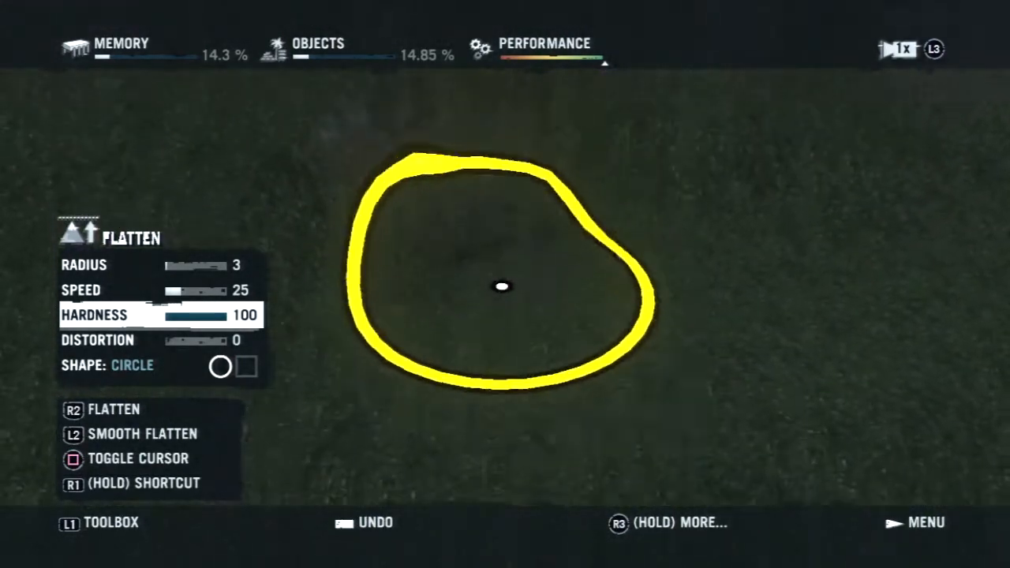
key(L1)
key(Circle)
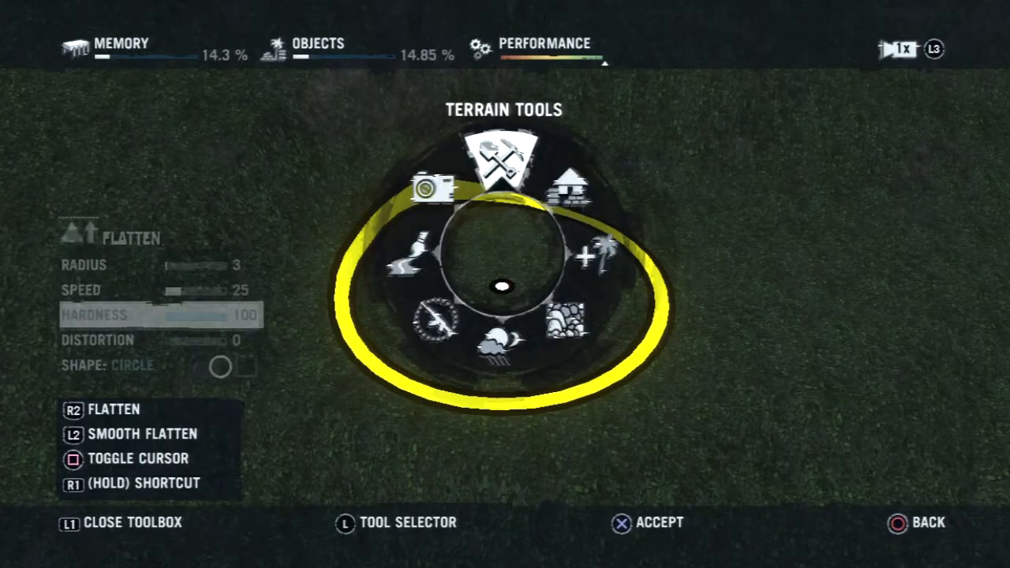
key(Cross)
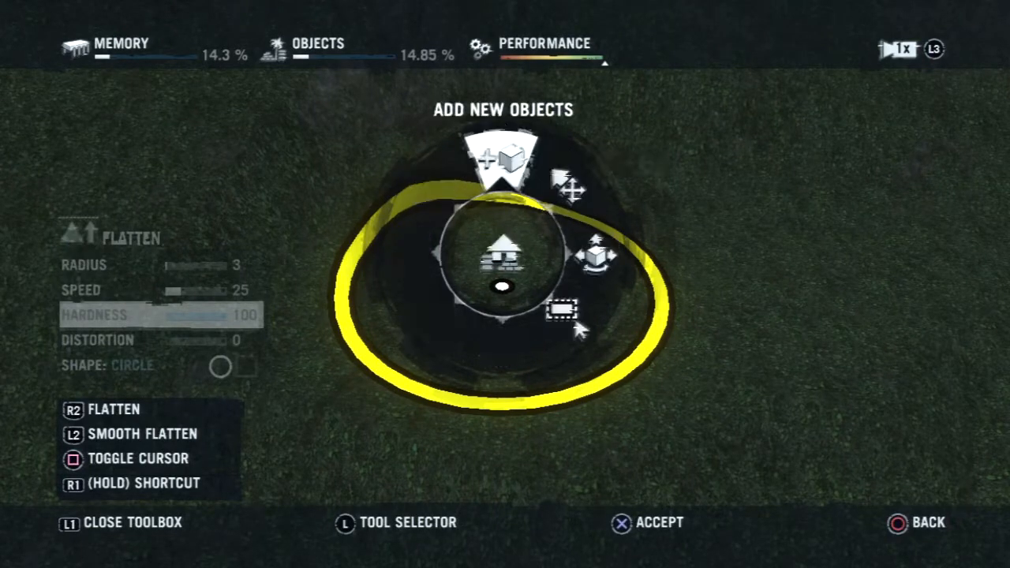
key(Cross)
key(Cross)
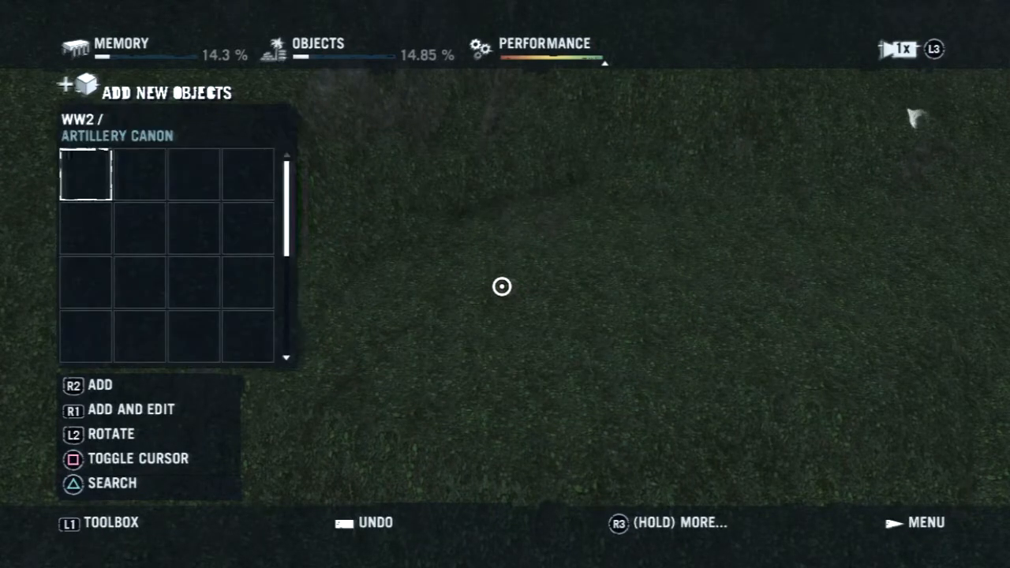
Place a WWII Tunnel Entrance 01 from the WW2 objects at the foot of the grassy hillside and adjust its position
key(Left)
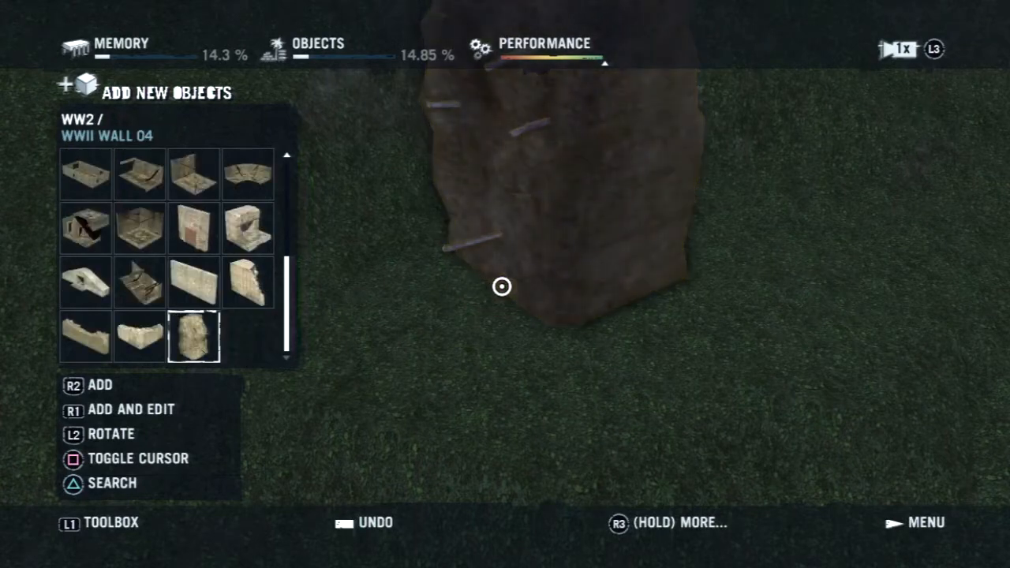
key(Up)
key(Up)
key(Right)
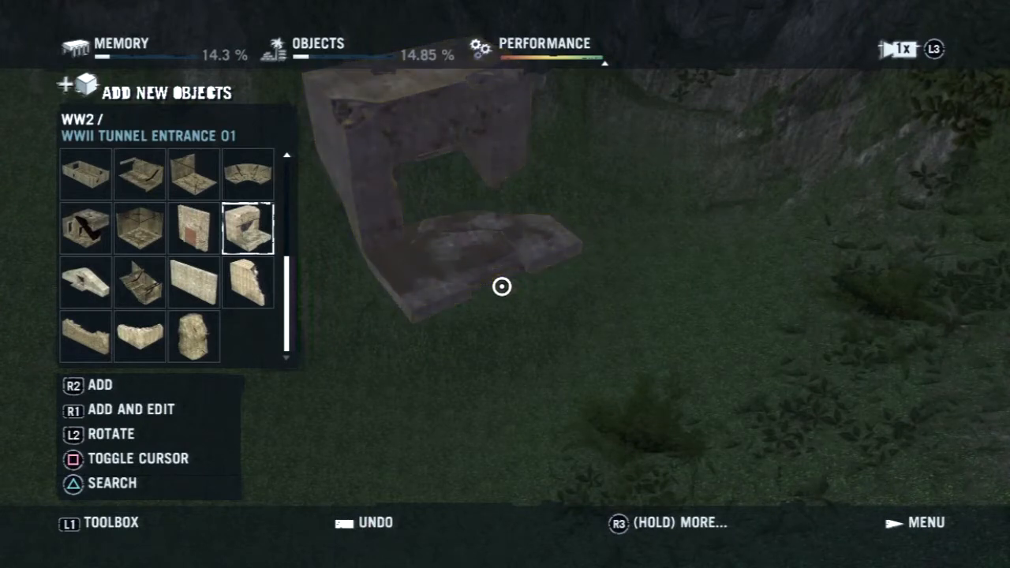
click(502, 286)
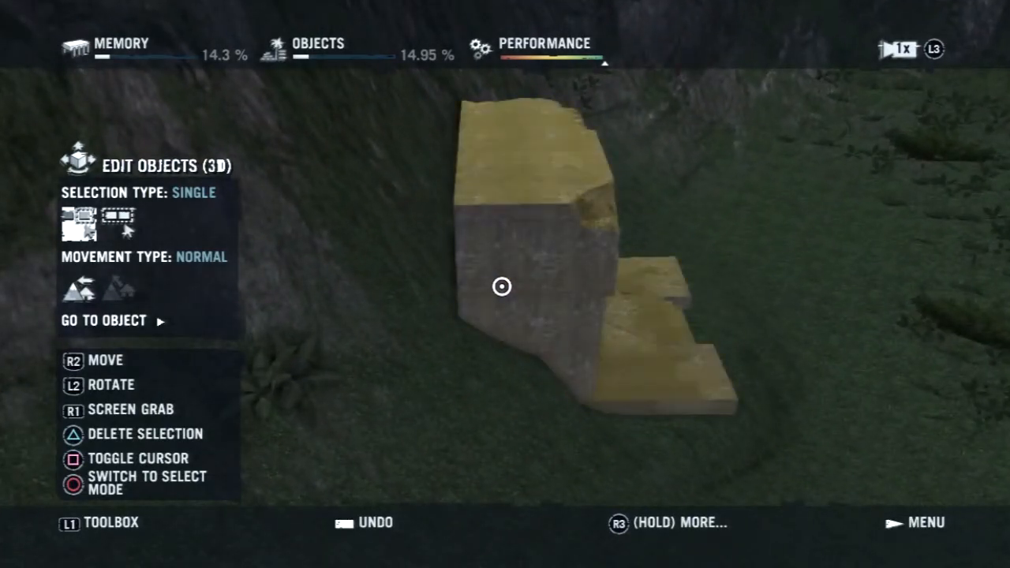
click(502, 286)
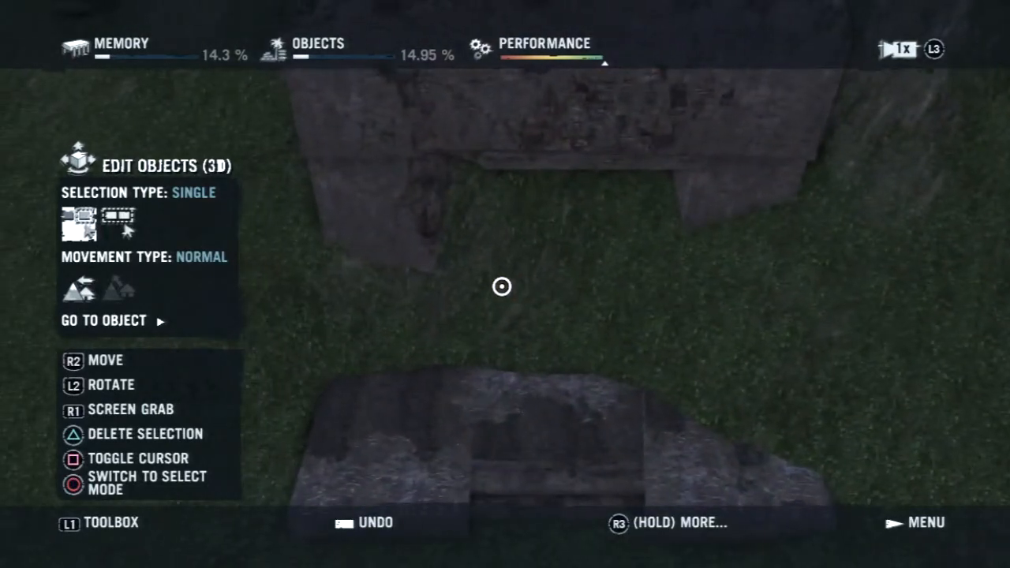
Smooth the terrain inside the tunnel entrance using a radius of 5
key(L1)
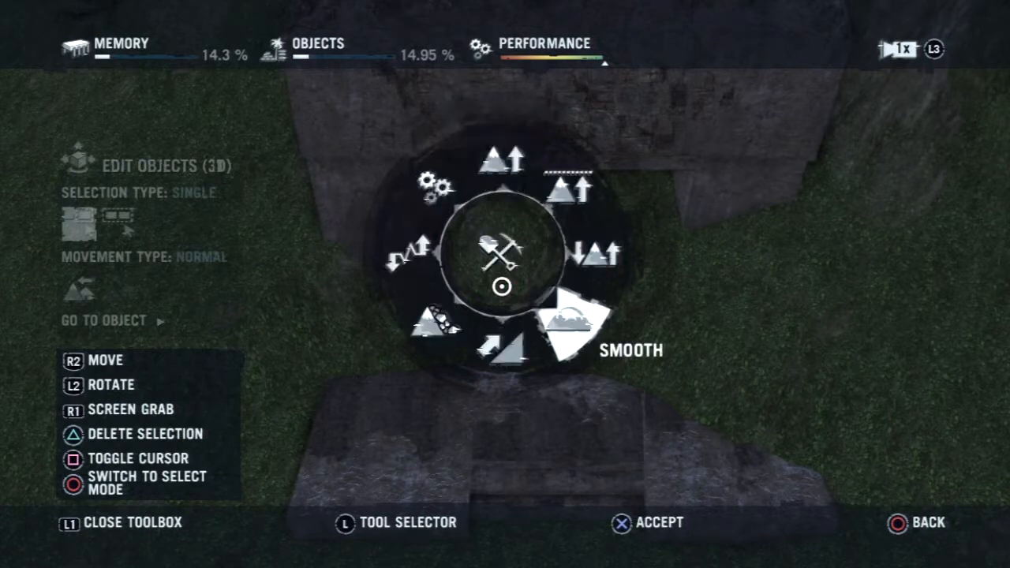
key(x)
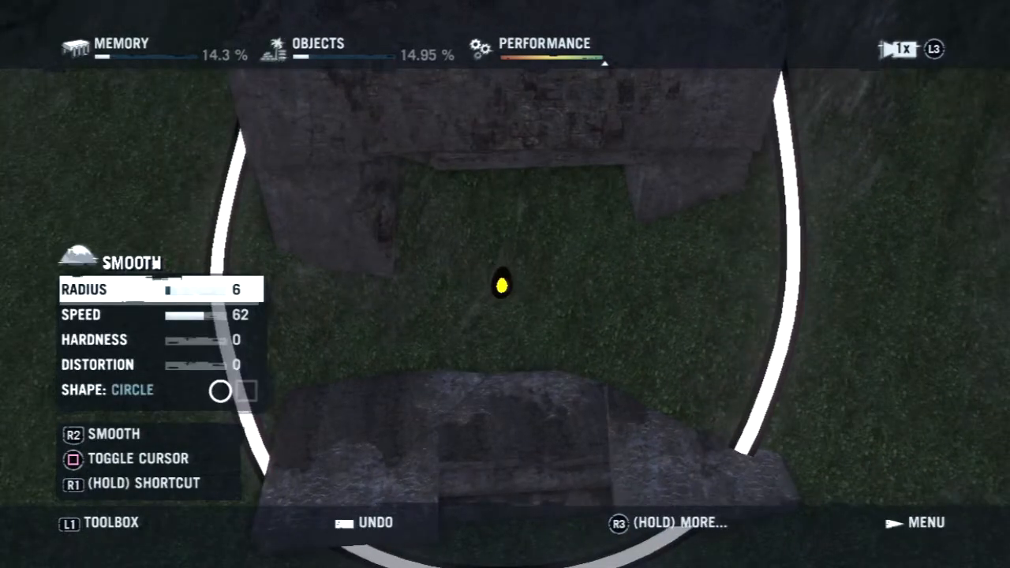
key(Left)
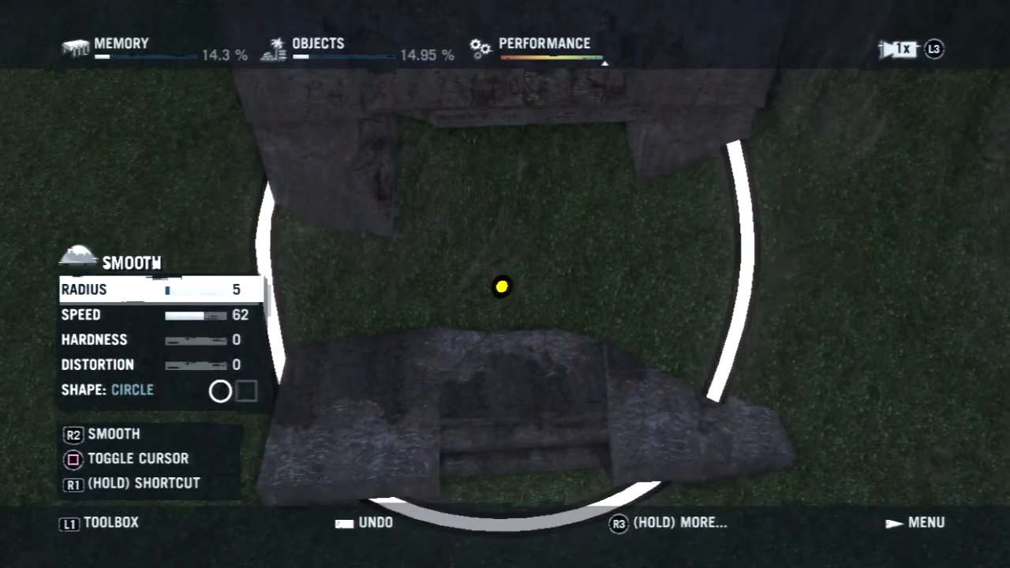
key(Down)
click(502, 287)
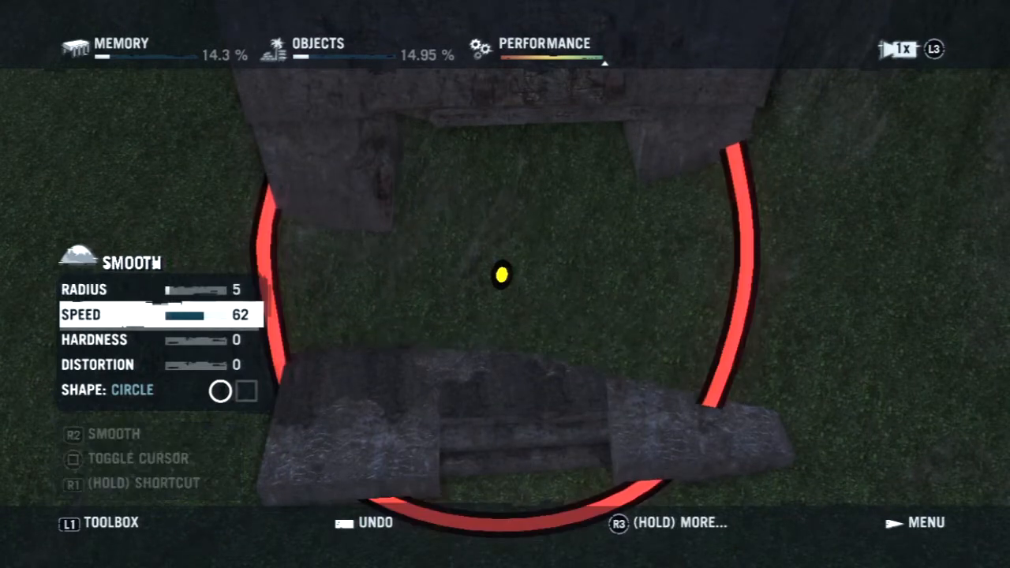
click(501, 284)
drag(501, 284, 502, 286)
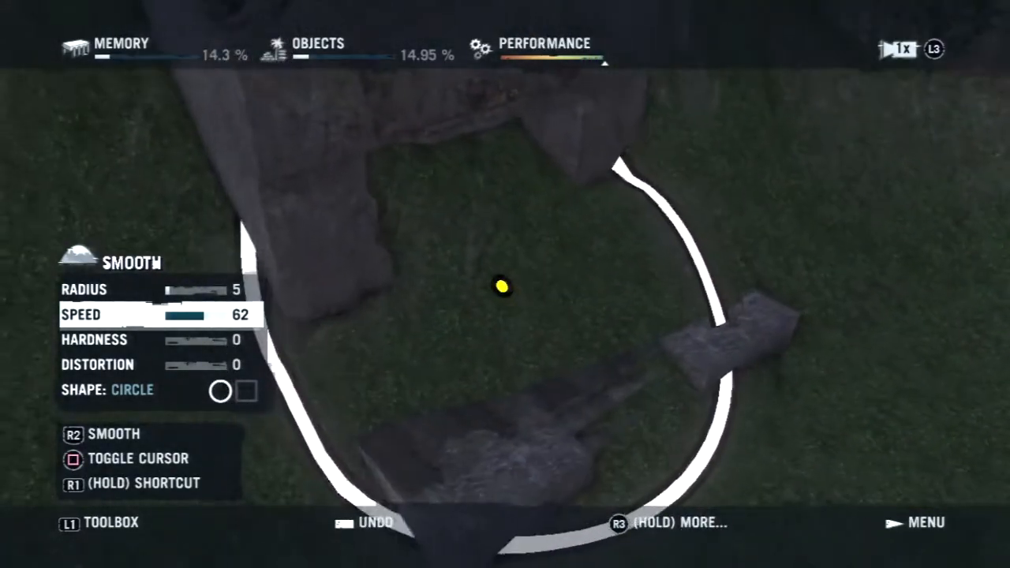
Flatten the ground over the tunnel entrance's floor with the radius 3 circular brush to expose the slab
key(L1)
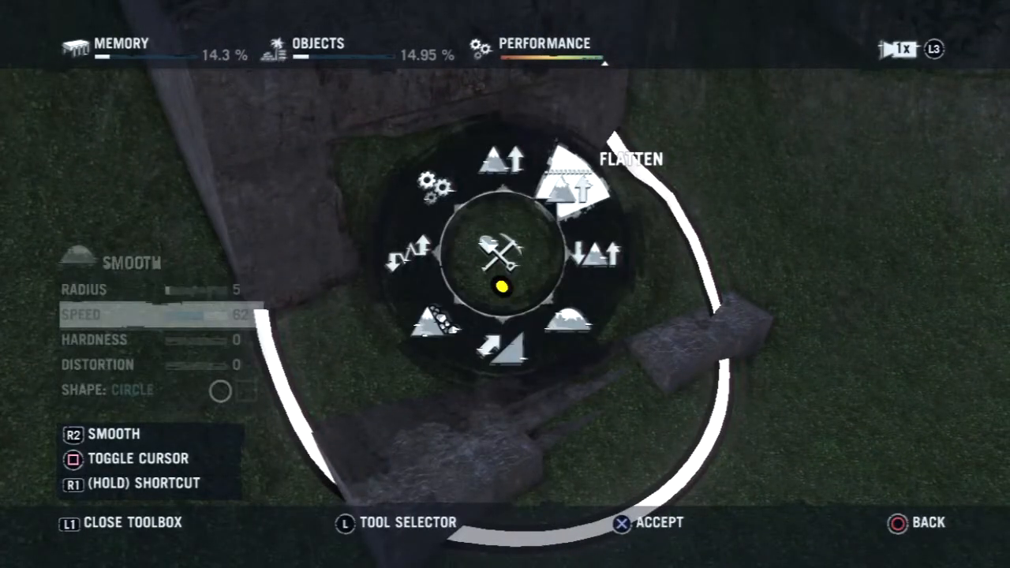
key(Return)
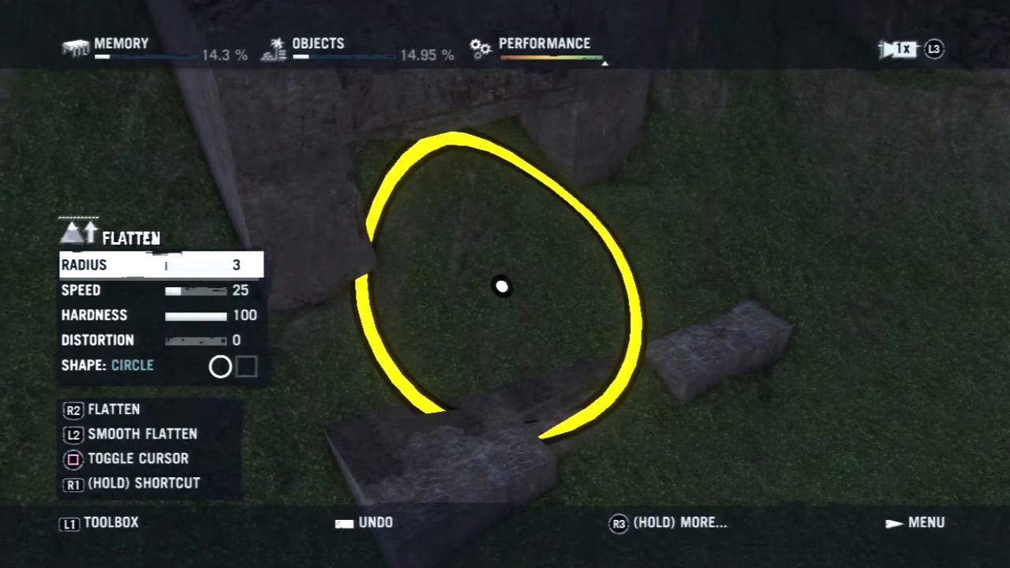
key(R2)
key(R2)
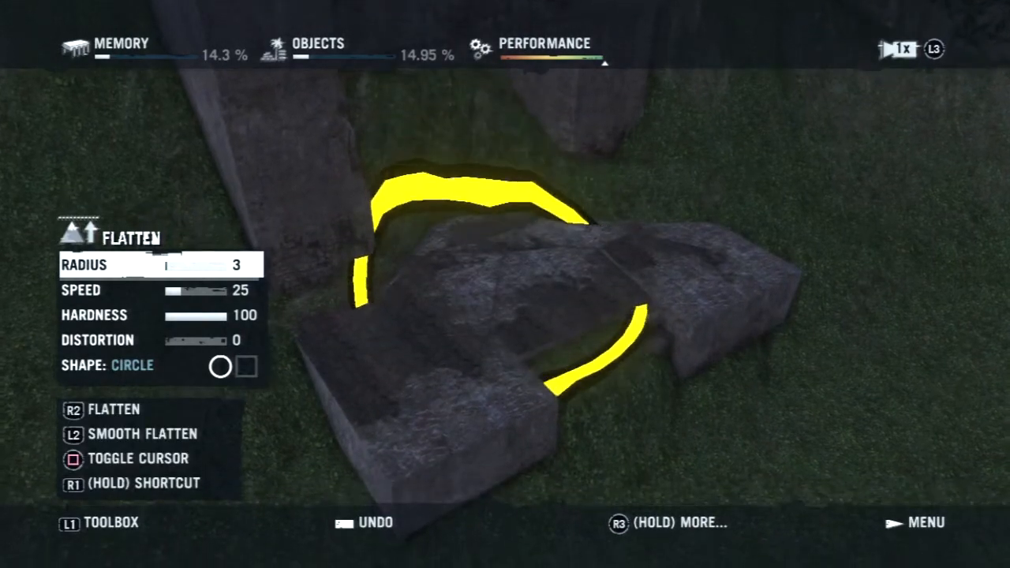
key(R2)
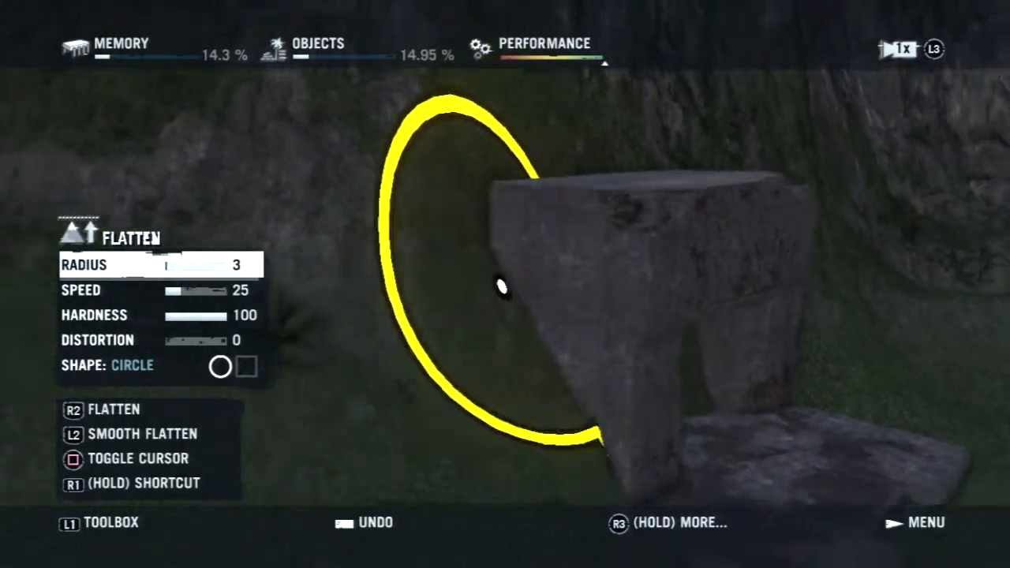
Adjust the tunnel entrance's placement in the hillside with 3D object editing, and switch to the Bump terrain tool
key(L1)
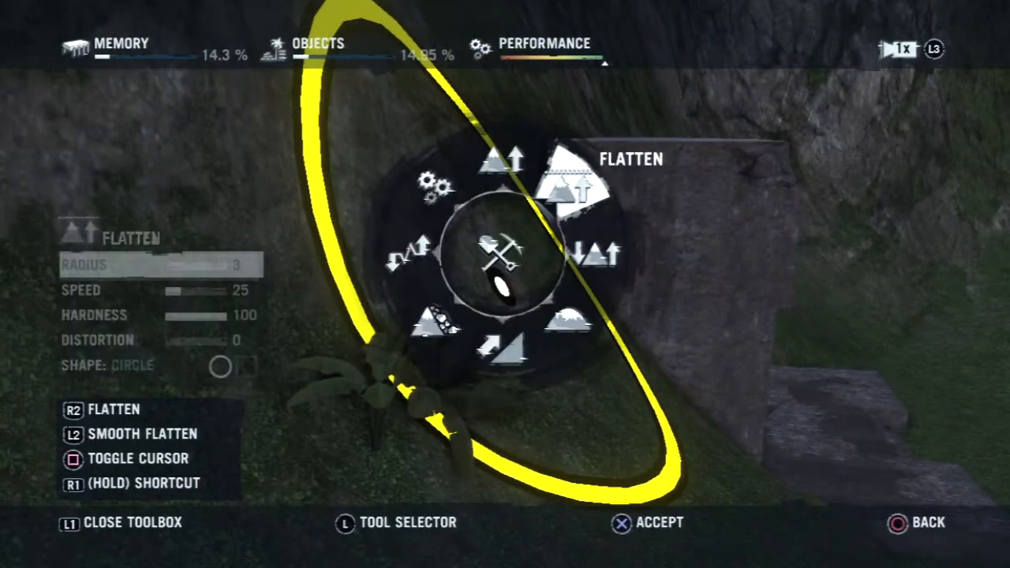
key(Escape)
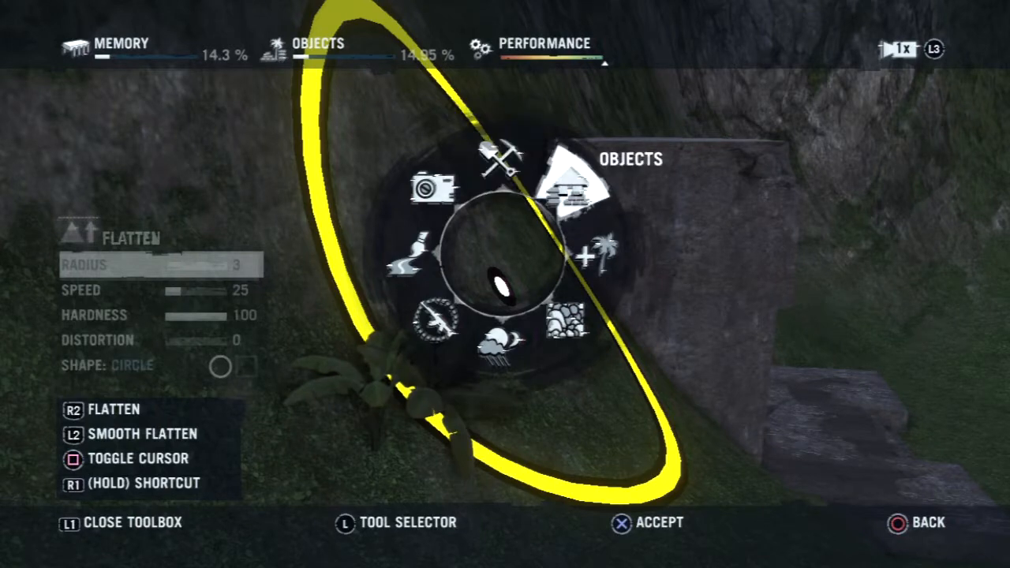
key(Return)
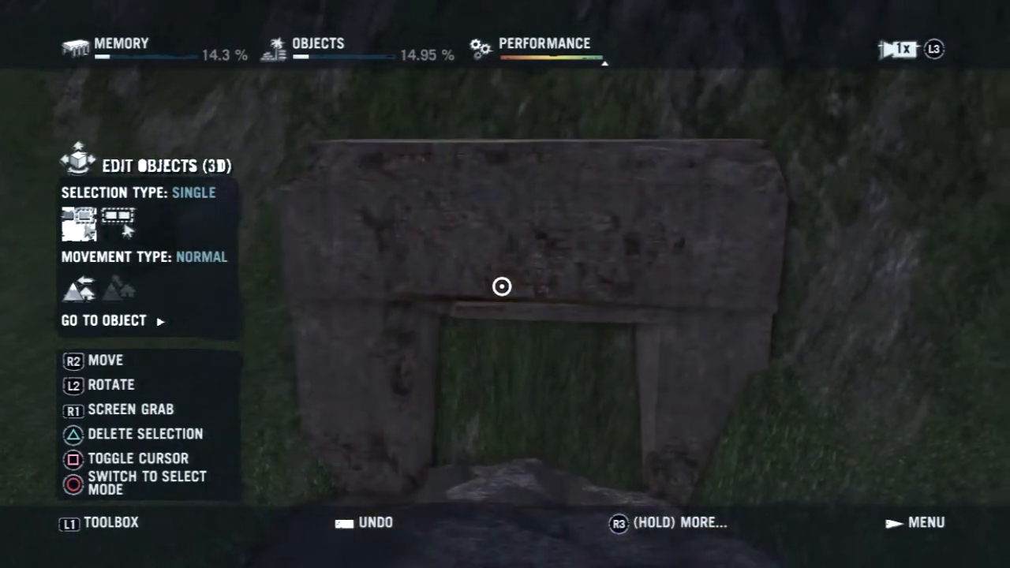
click(502, 286)
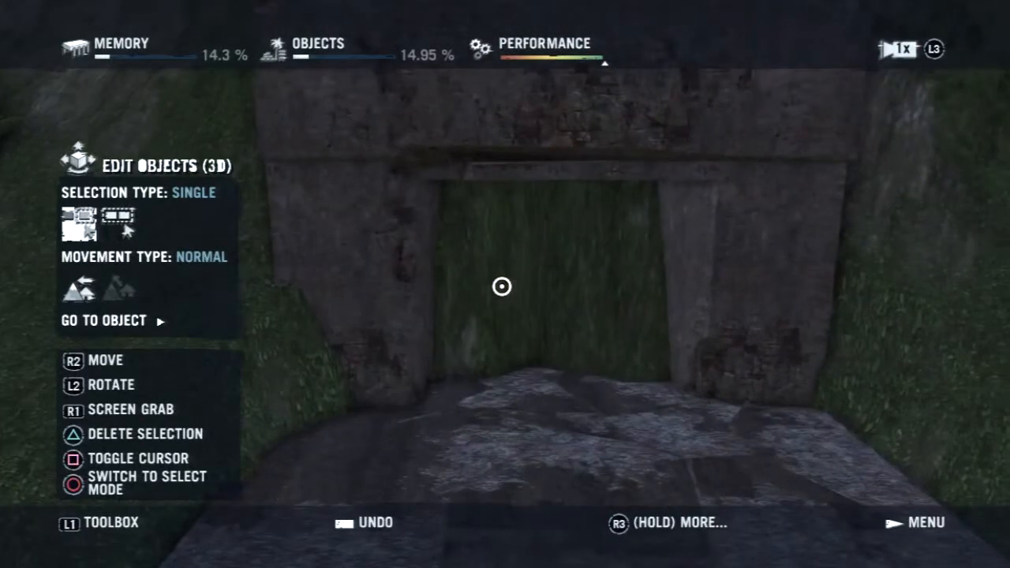
key(L1)
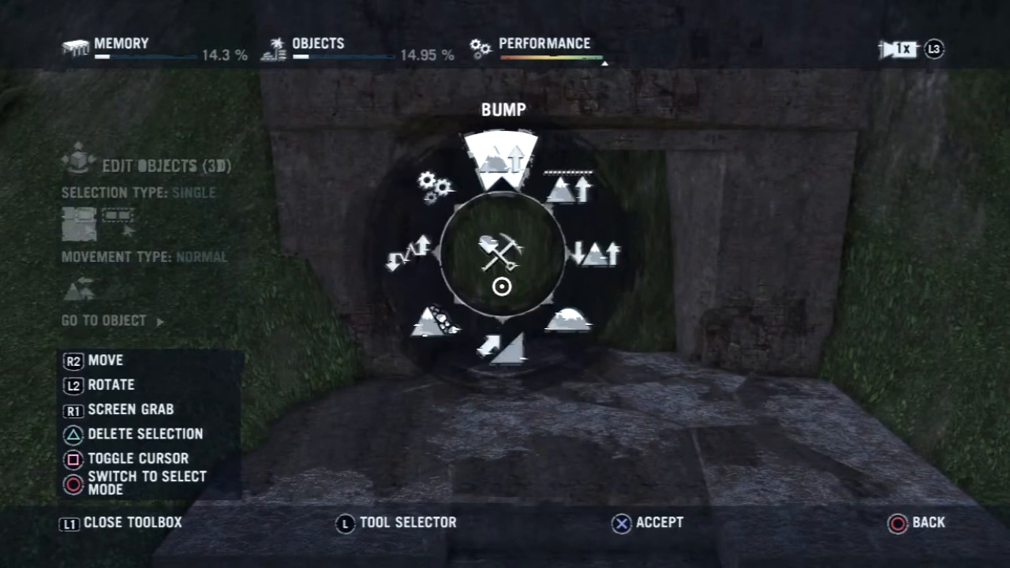
key(Return)
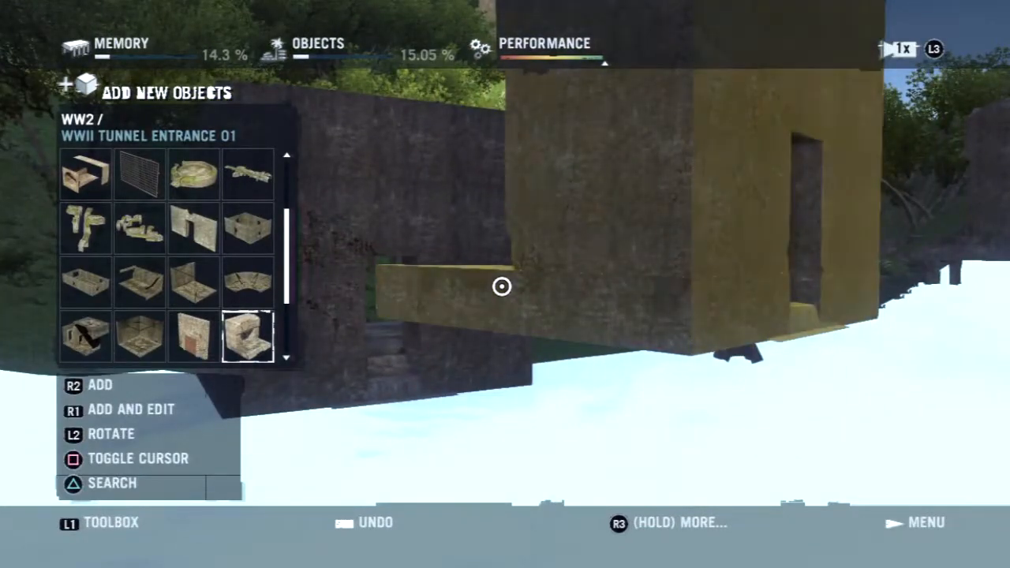
Add a WWII Tunnel Stairs object from the WW2 collection next to the tunnel structure beneath the terrain
key(Left)
key(Left)
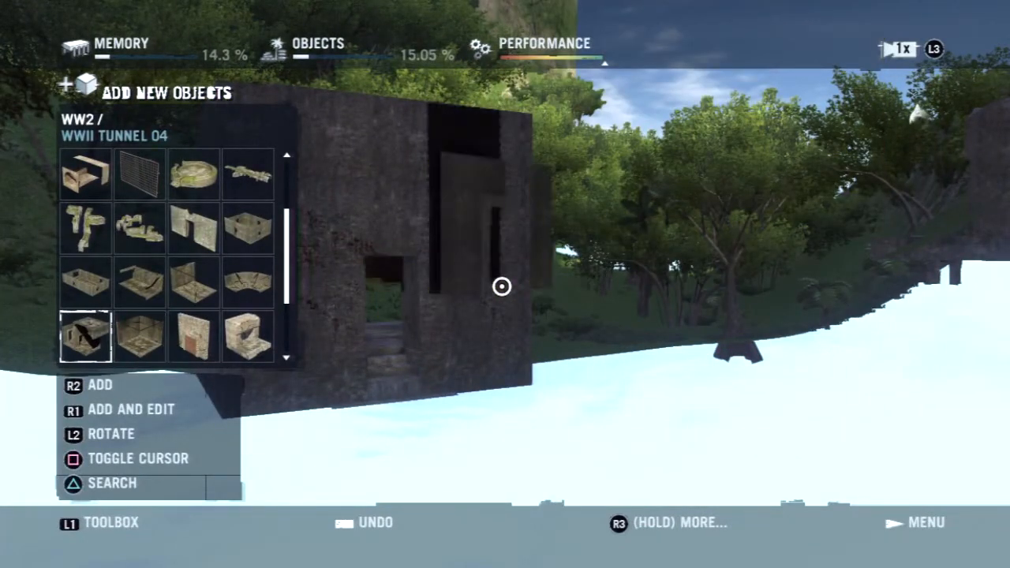
key(Down)
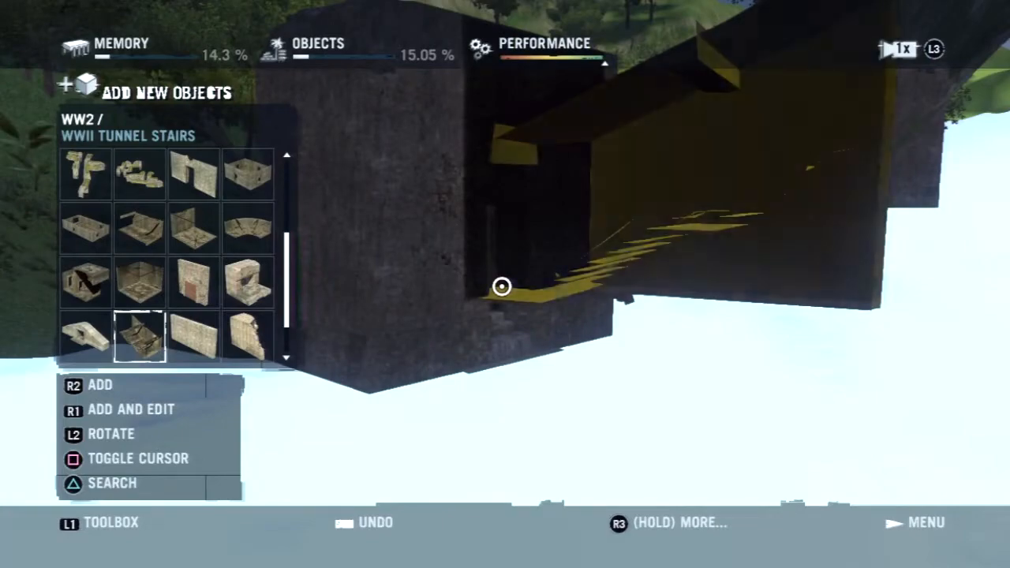
key(Escape)
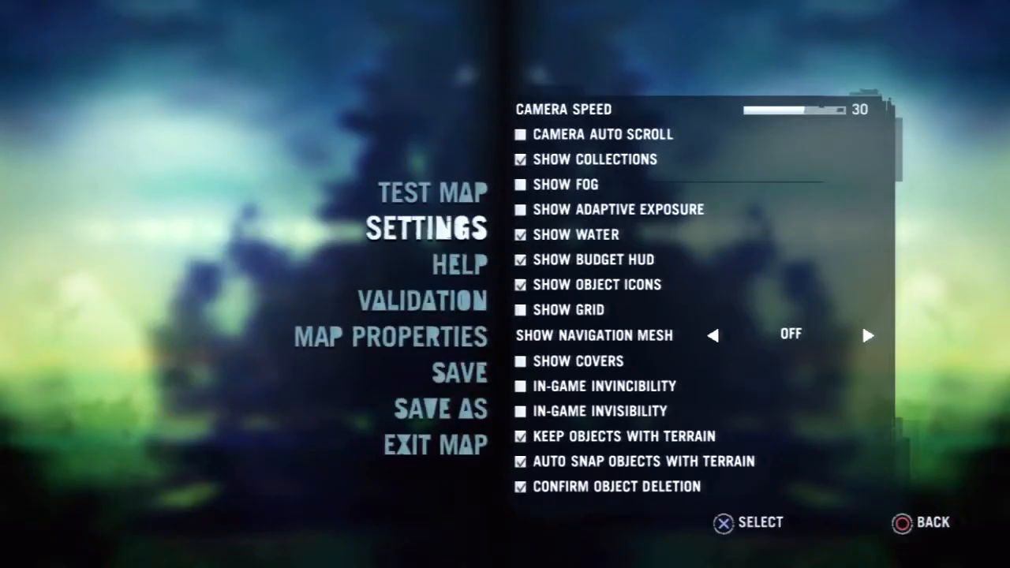
key(Escape)
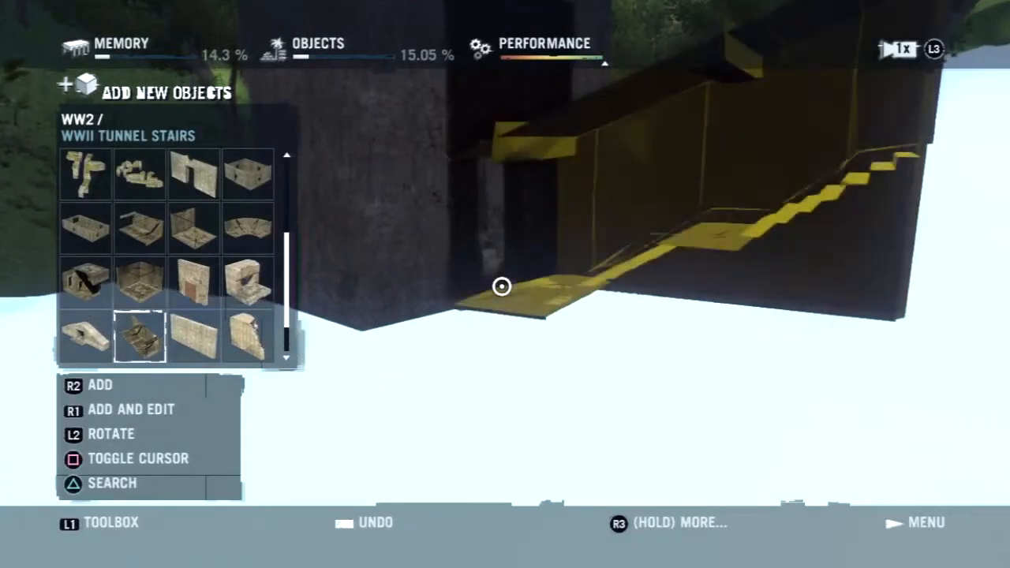
click(502, 286)
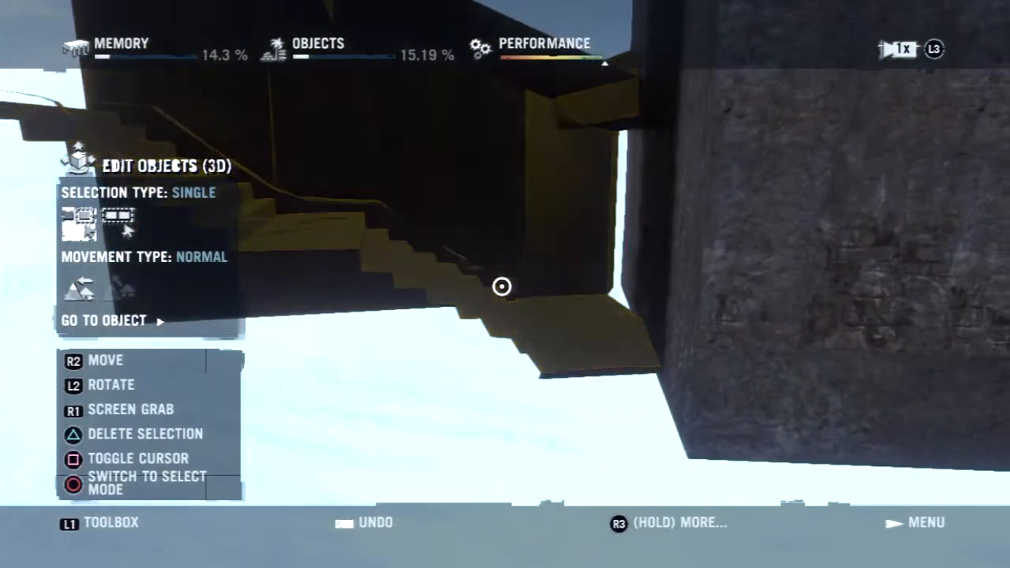
Move the tunnel stairs so their lower landing lines up with the doorway of the adjoining concrete structure
click(502, 286)
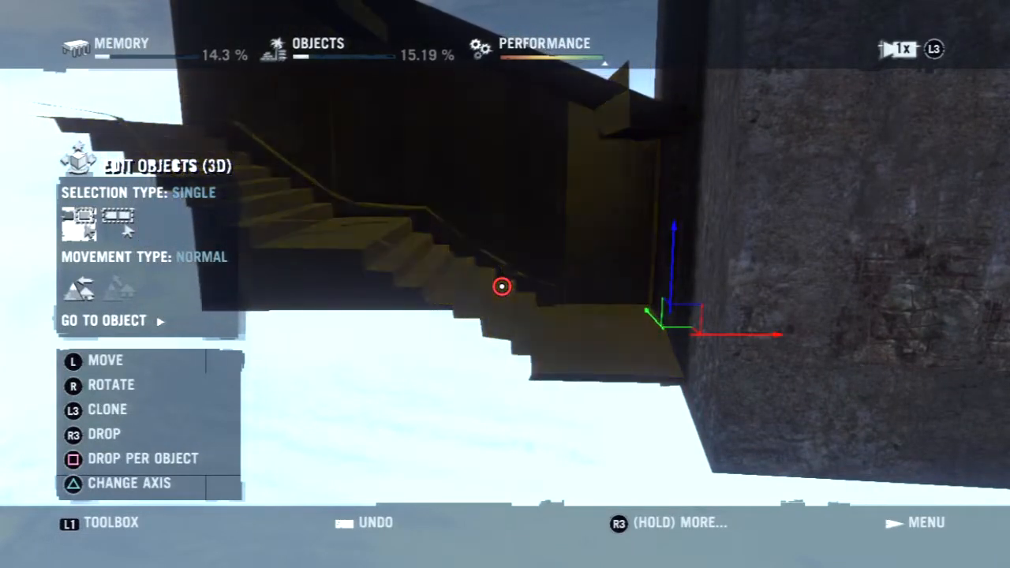
click(502, 286)
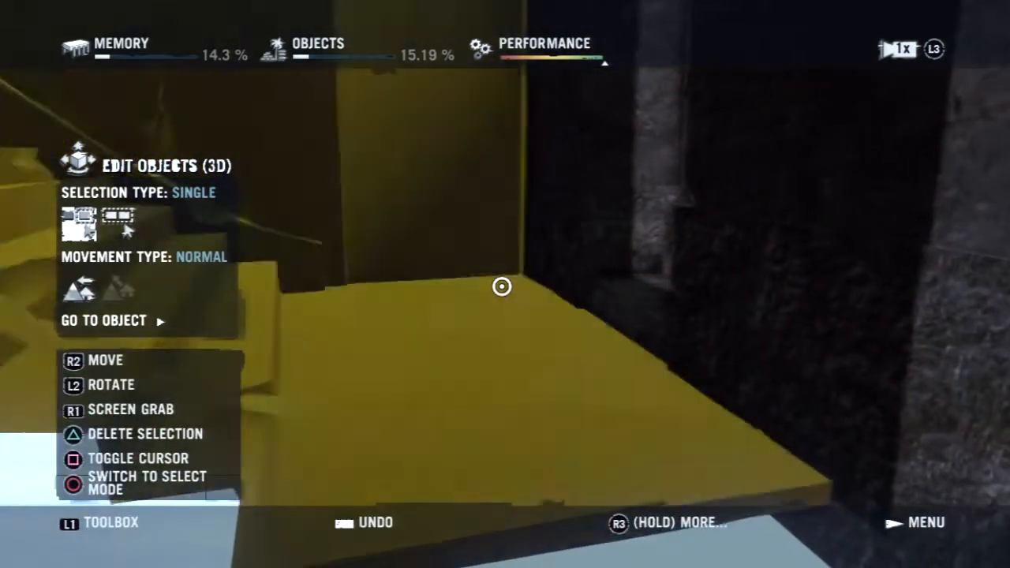
click(501, 287)
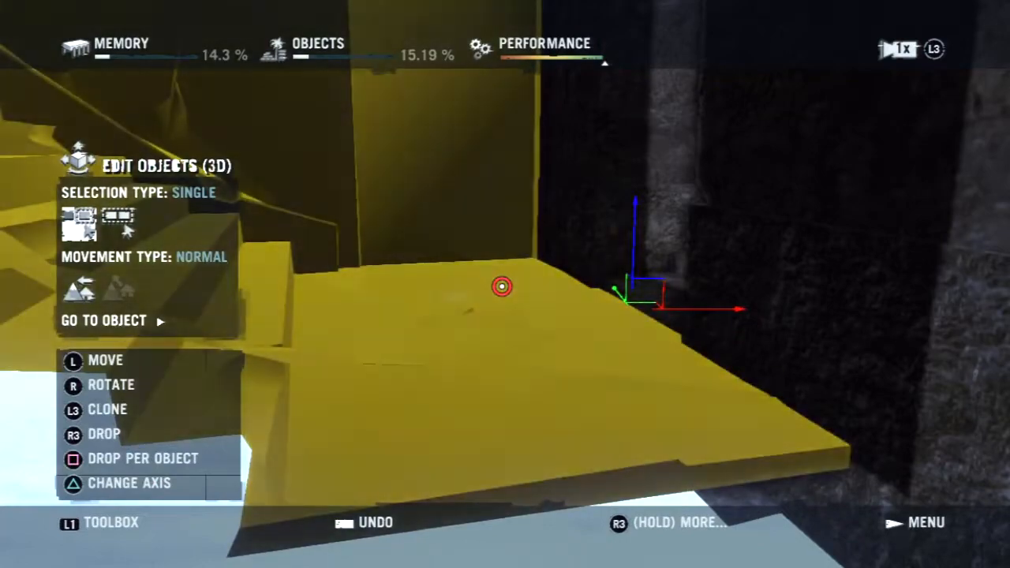
click(502, 286)
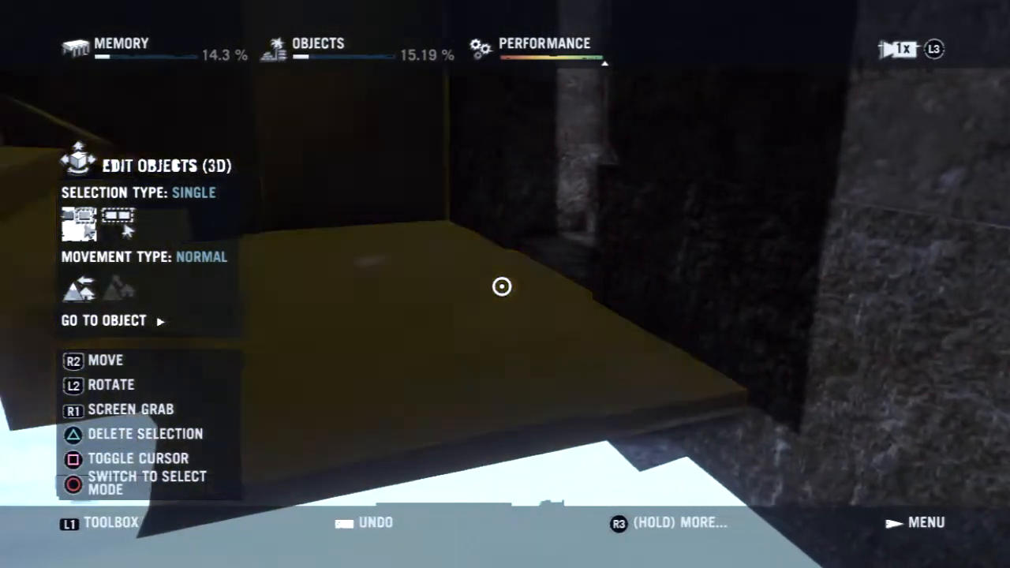
Fine-tune the position of the WWII Tunnel Stairs' lower landing against the concrete doorway
click(501, 287)
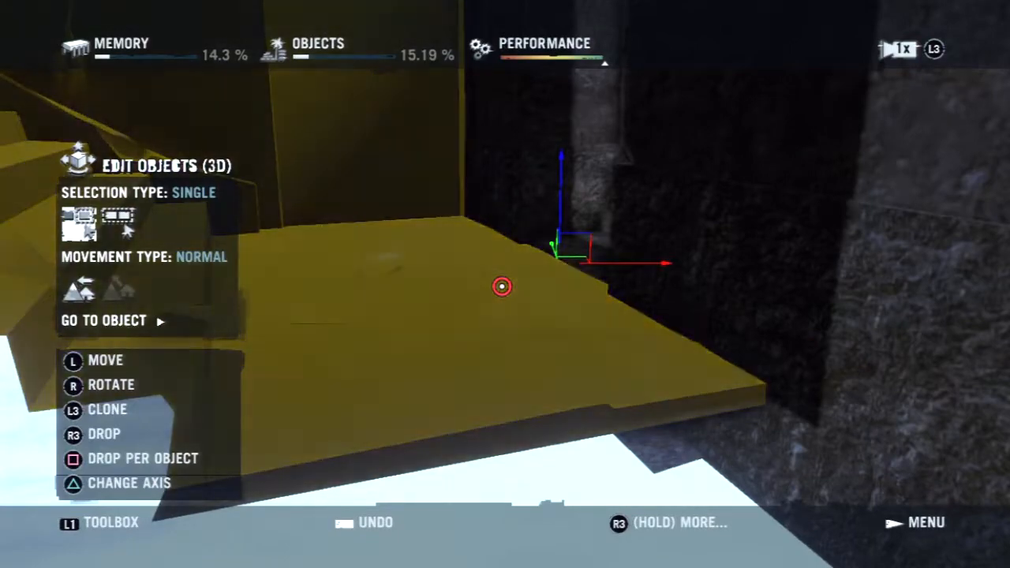
click(502, 286)
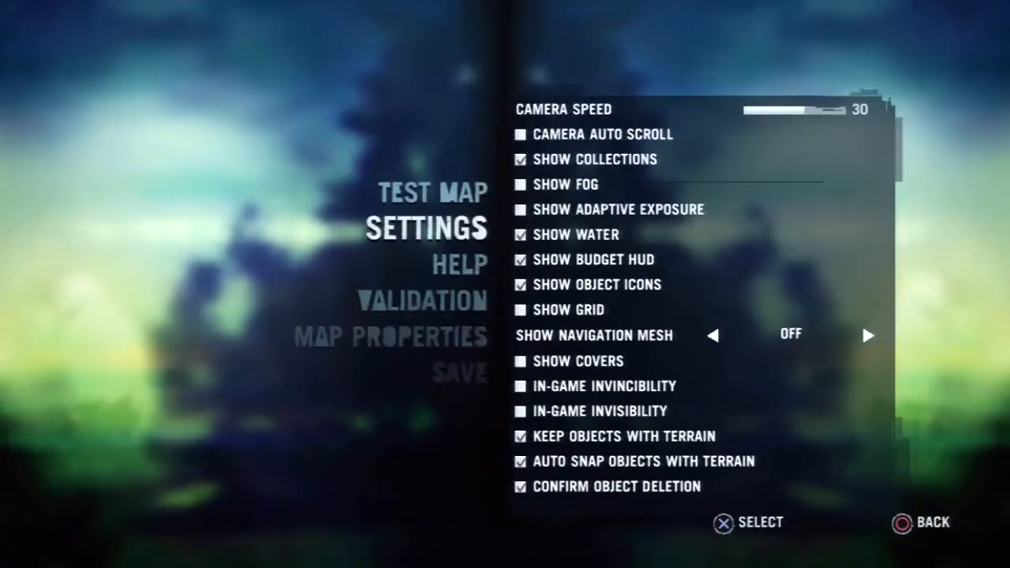
Test the map by walking through the tunnel entrance and up the stairs to check how the pieces join
key(Escape)
key(Up)
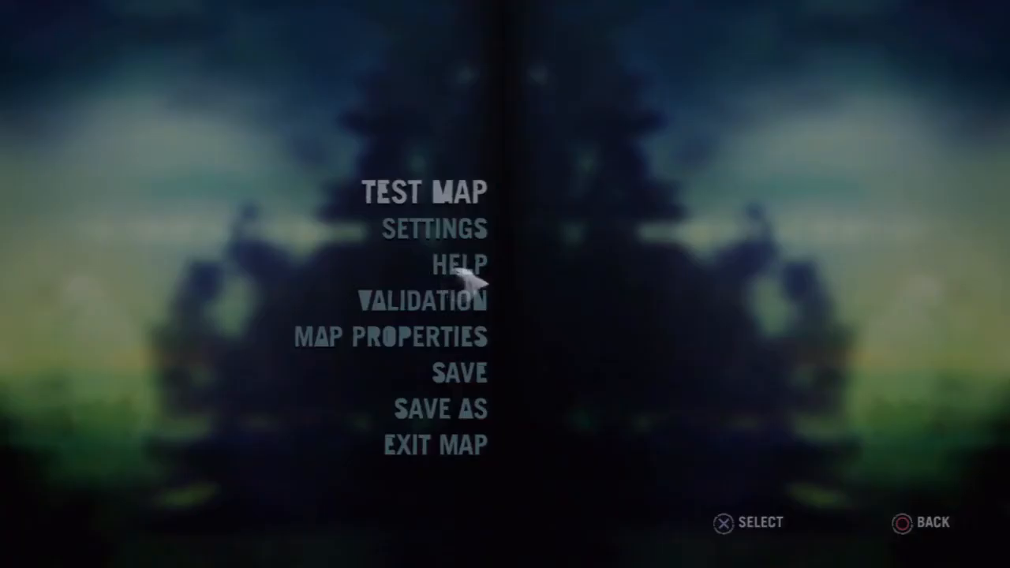
key(Return)
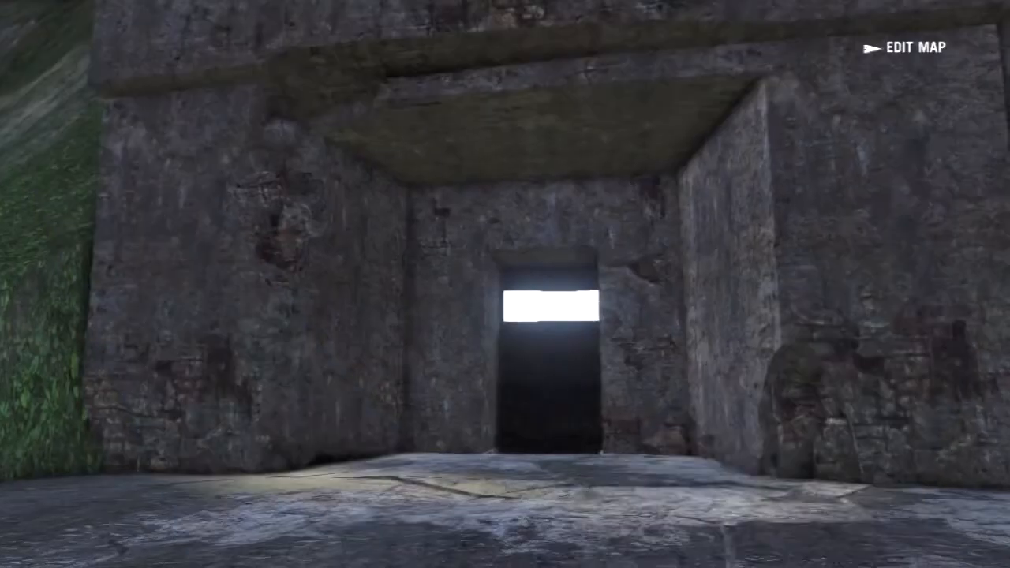
key(w)
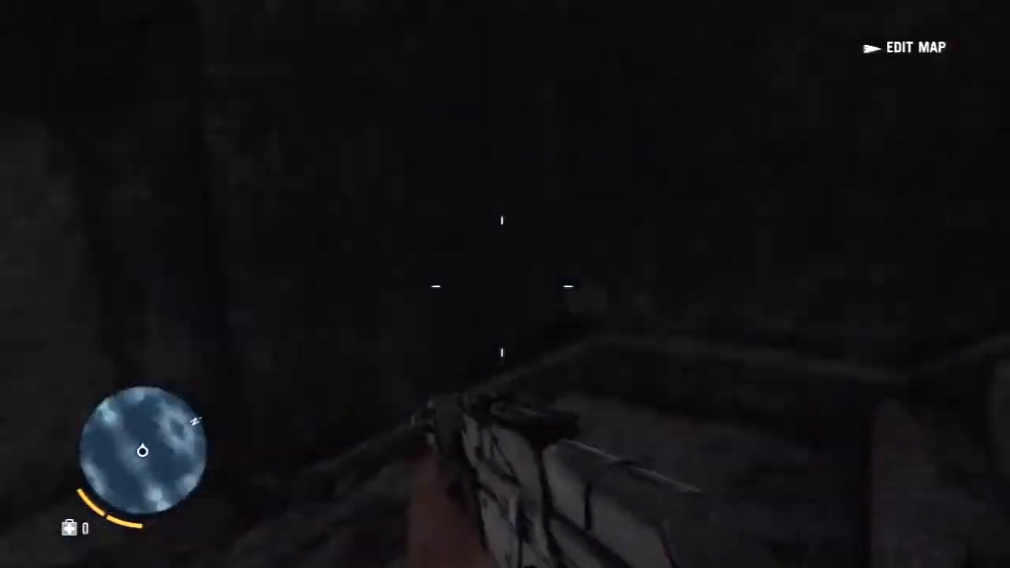
key(w)
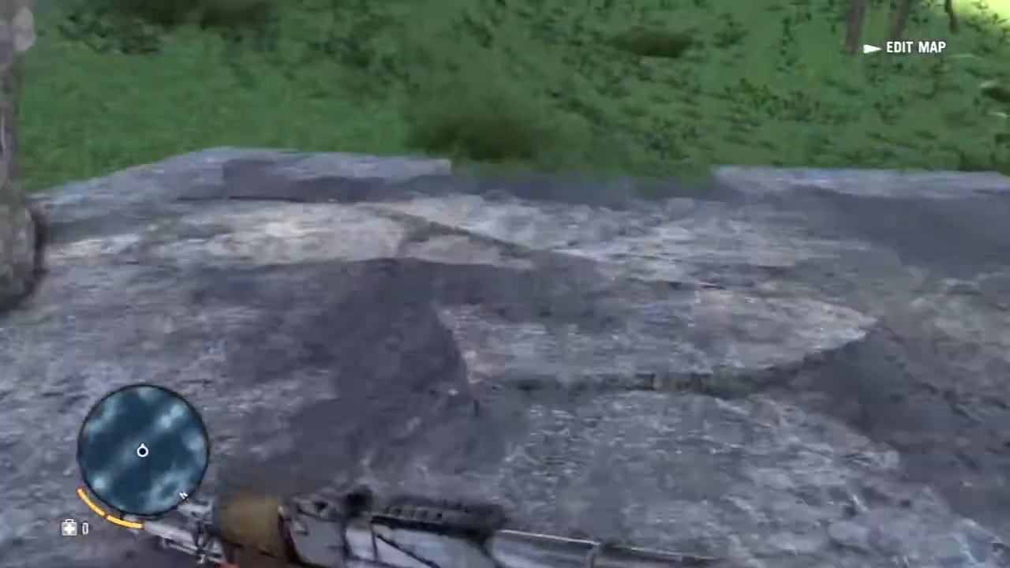
key(w)
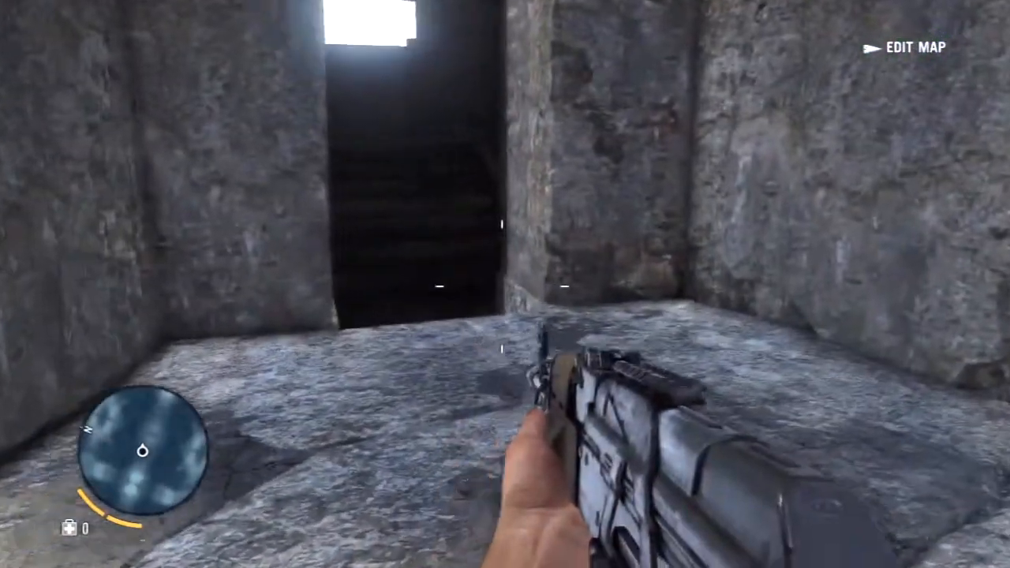
key(w)
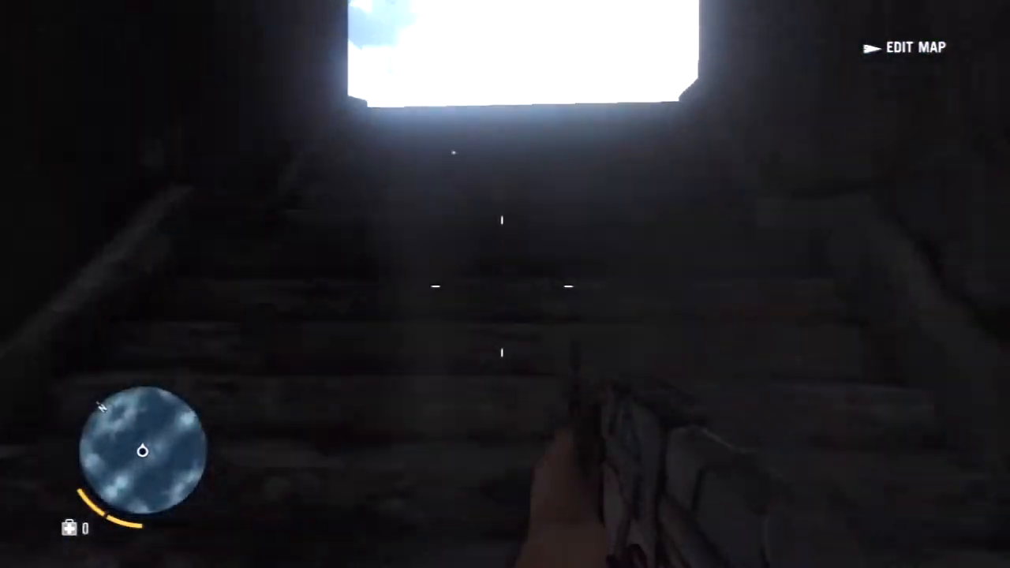
key(w)
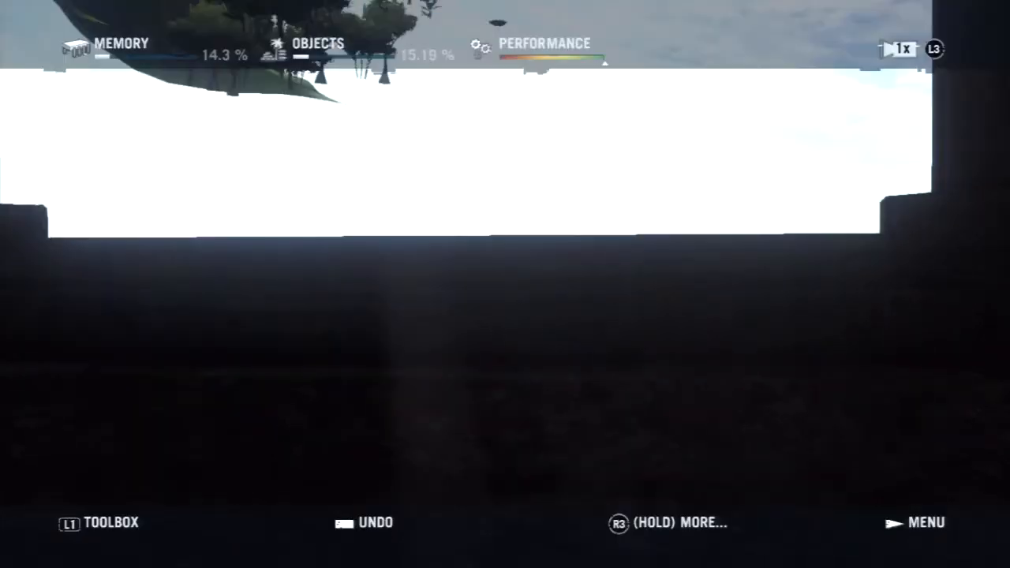
Add a WWII Tunnel 03 object from the WW2 collection beside the upper end of the stairs for 3D editing
key(w)
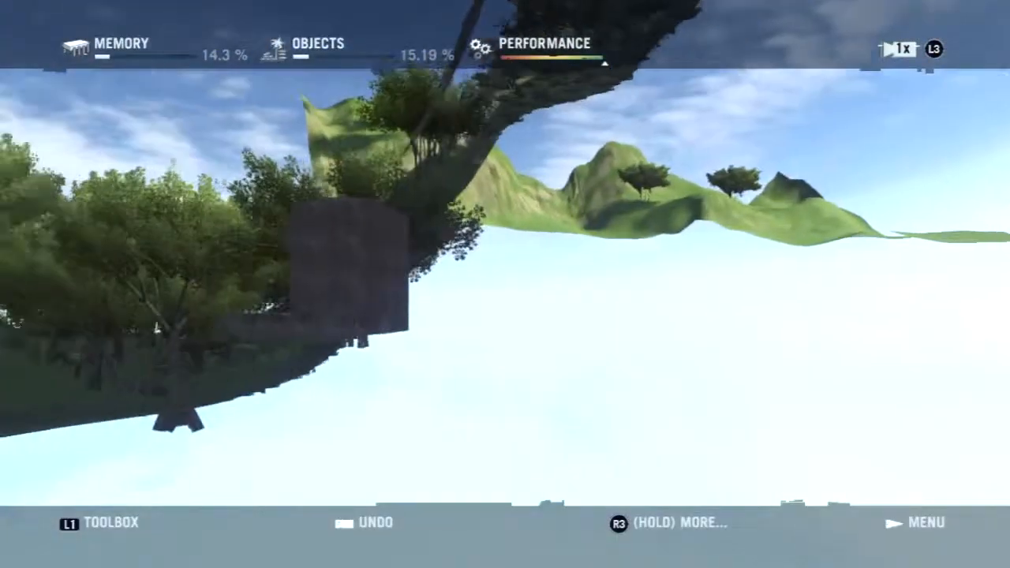
key(L1)
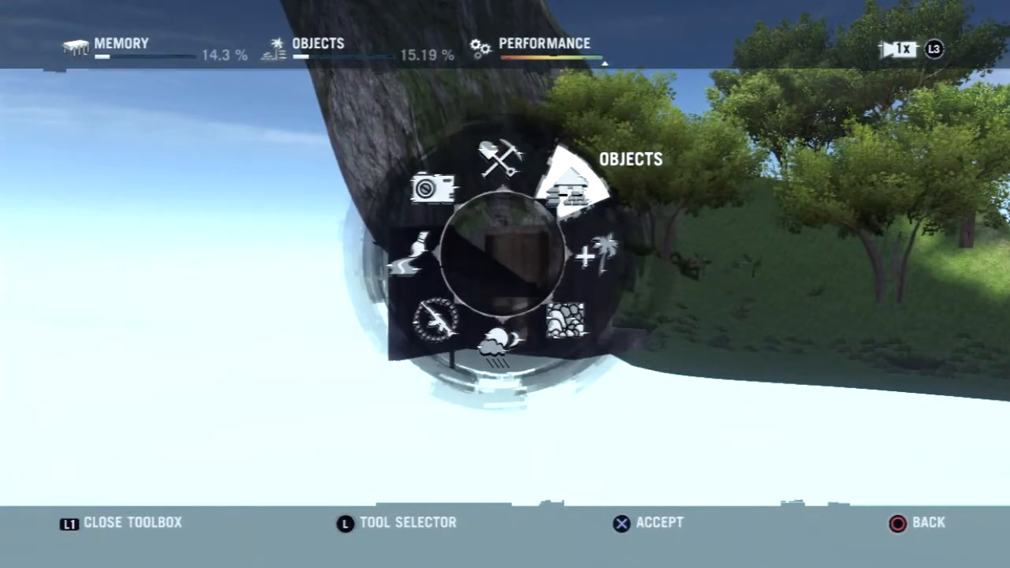
key(Return)
key(Return)
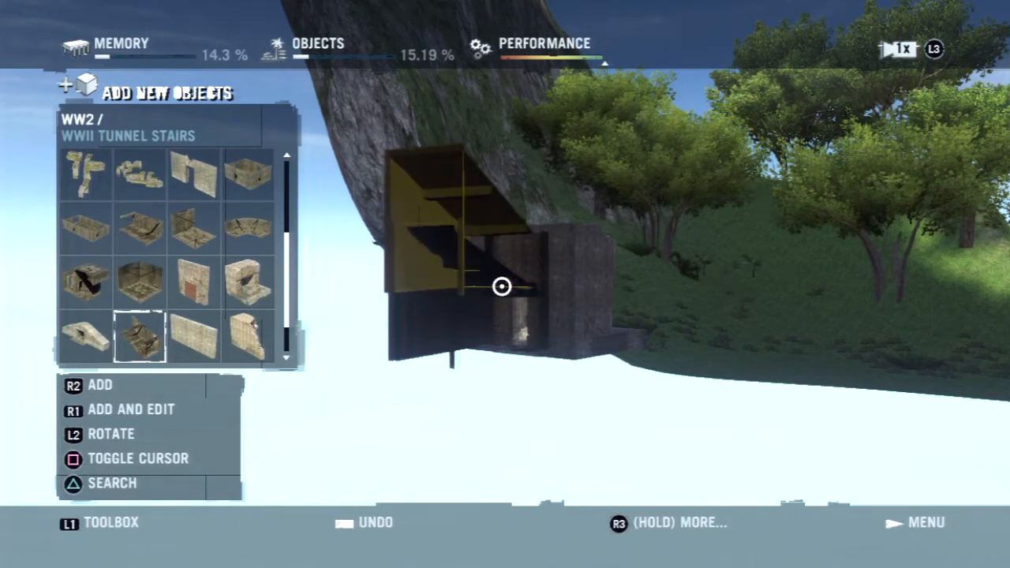
key(Up)
key(Left)
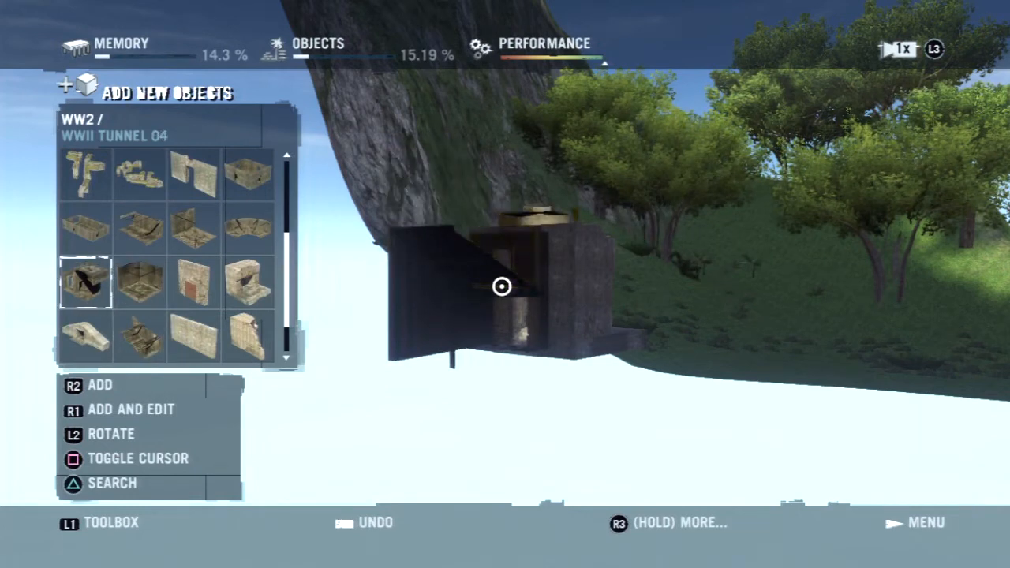
key(Up)
key(Right)
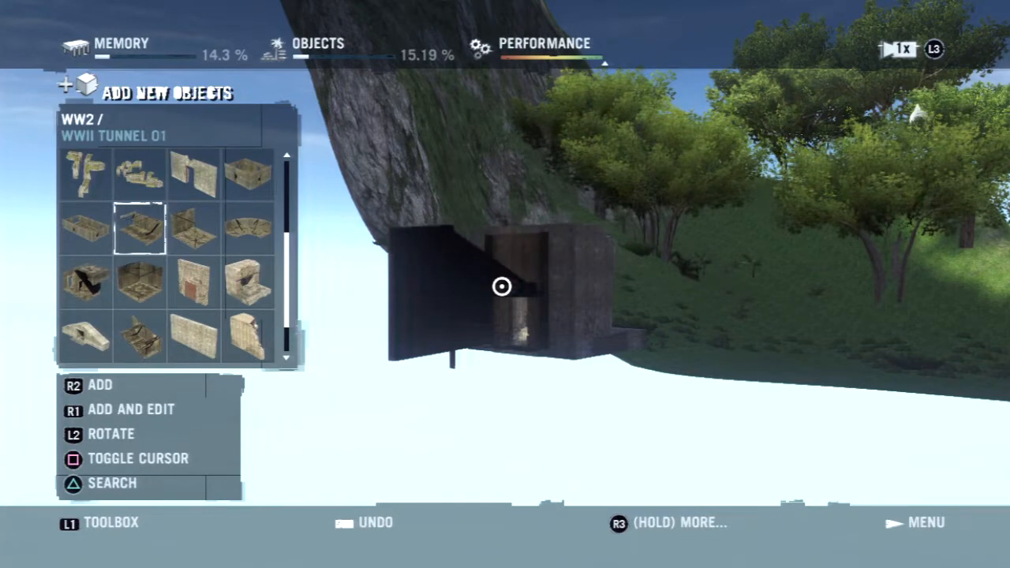
key(Right)
key(Right)
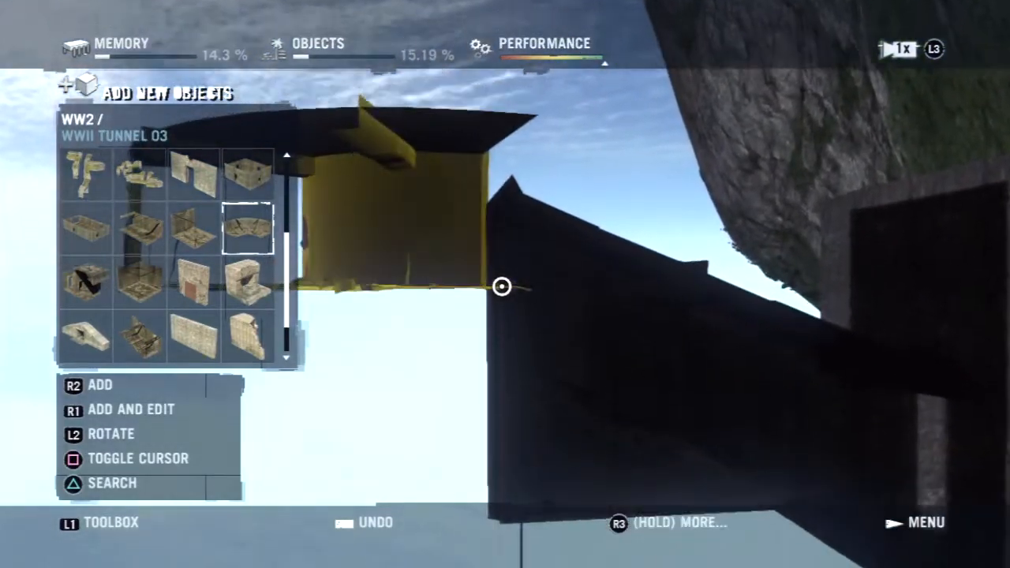
click(502, 287)
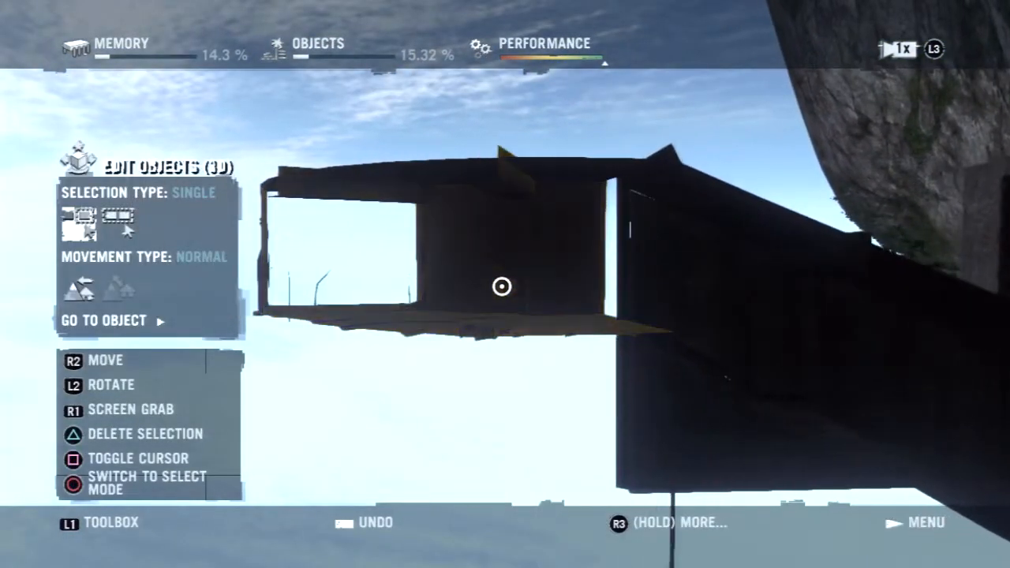
Move the WWII Tunnel 03 section so its opening and floor line up with the top of the stairs
click(502, 286)
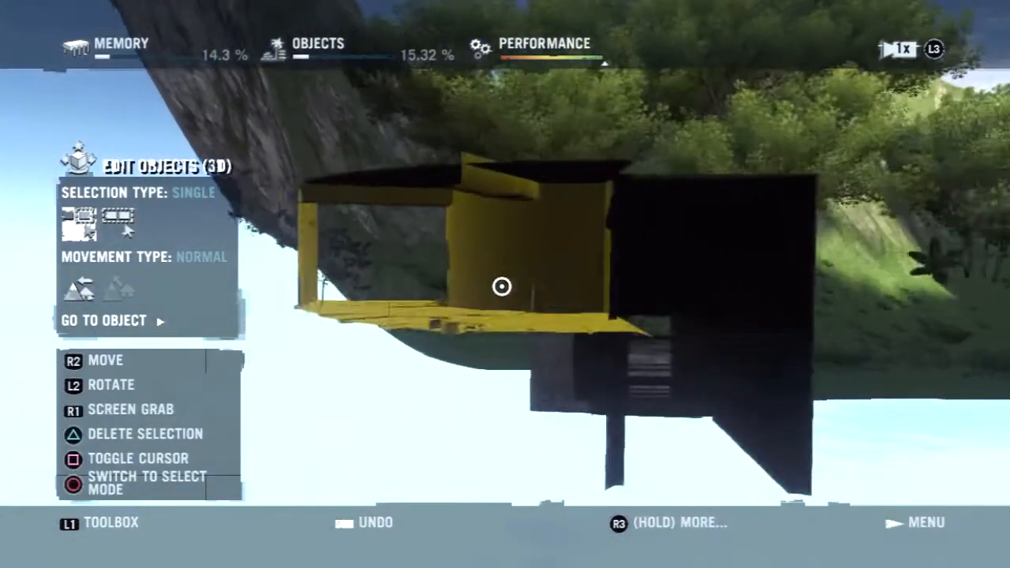
click(501, 286)
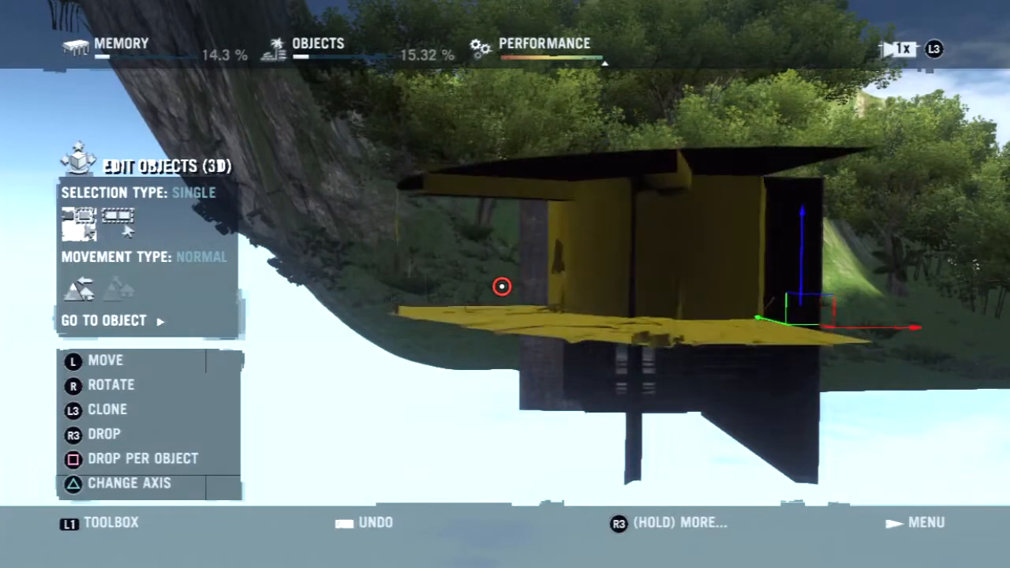
click(501, 286)
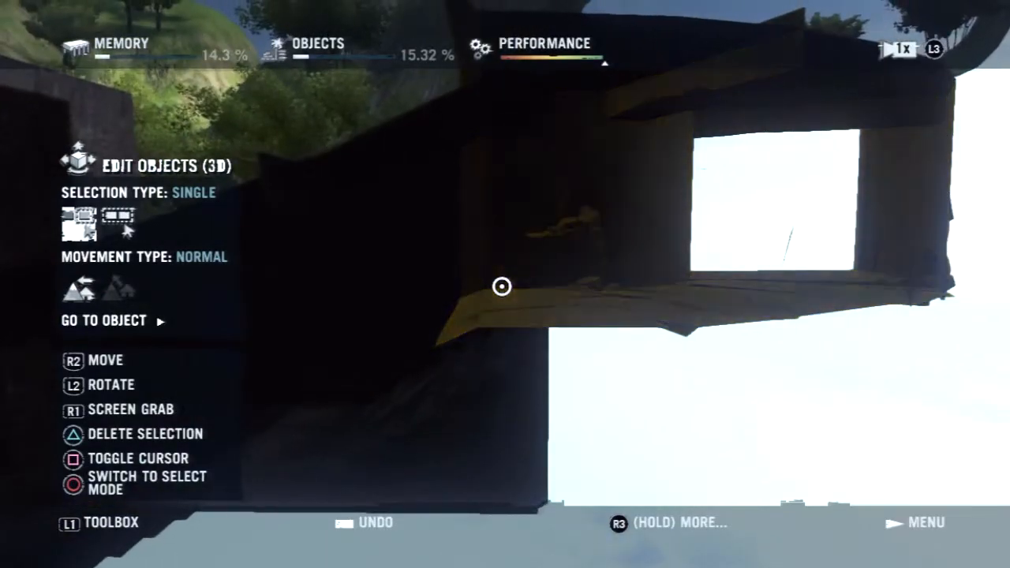
click(502, 287)
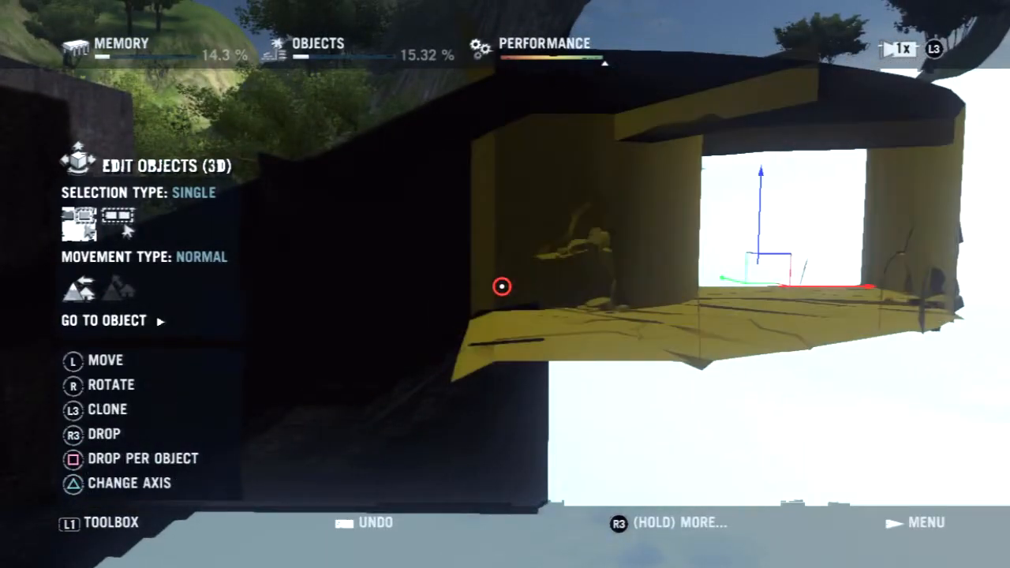
click(502, 286)
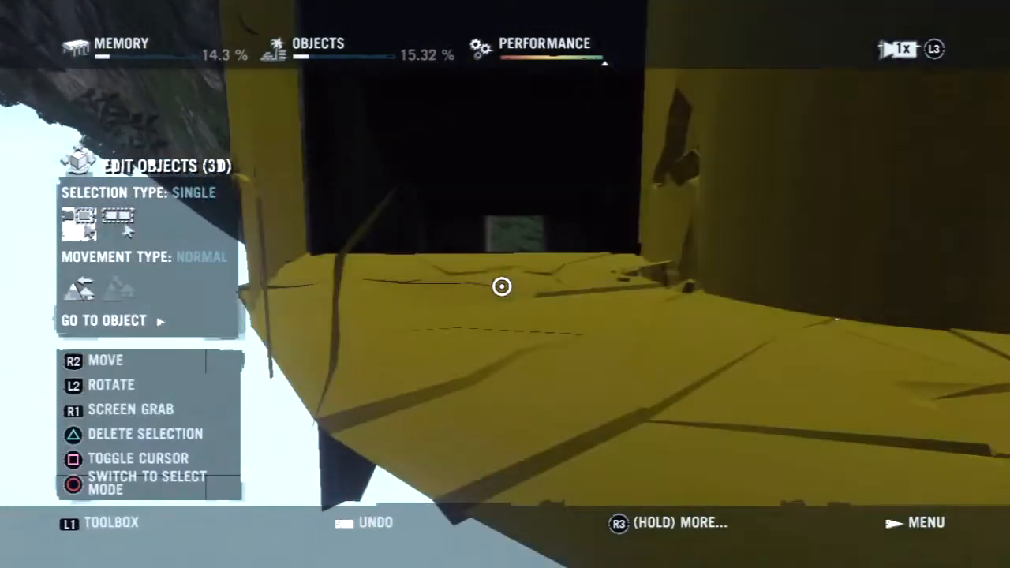
click(502, 286)
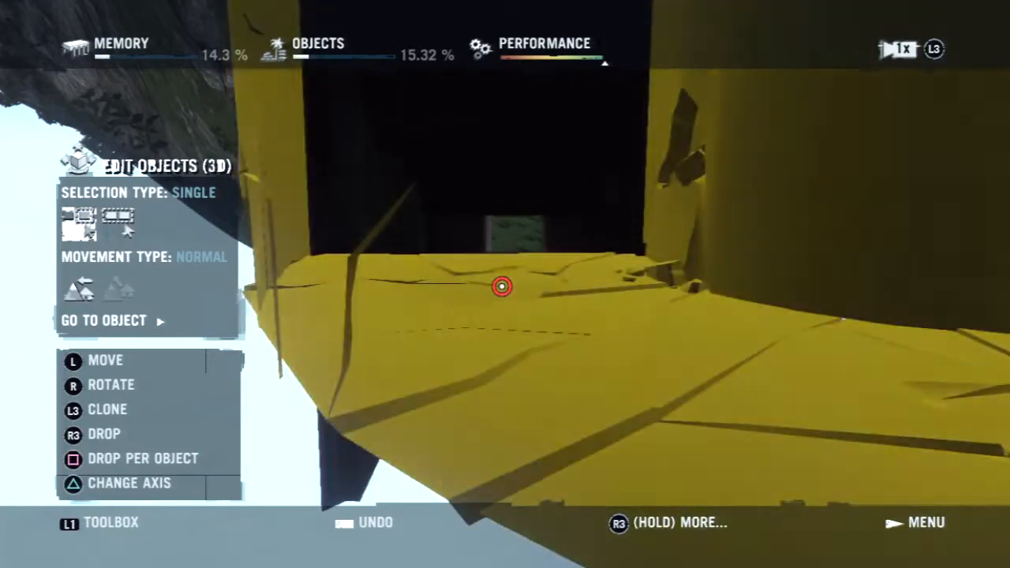
click(502, 286)
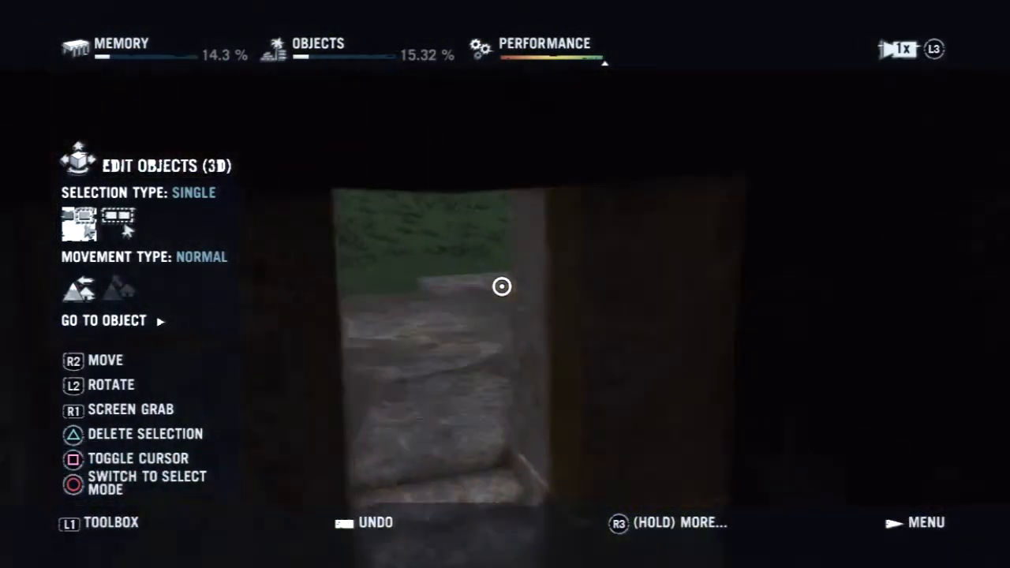
Test the map to examine on foot the transition between the stairs and the curved tunnel section
key(Escape)
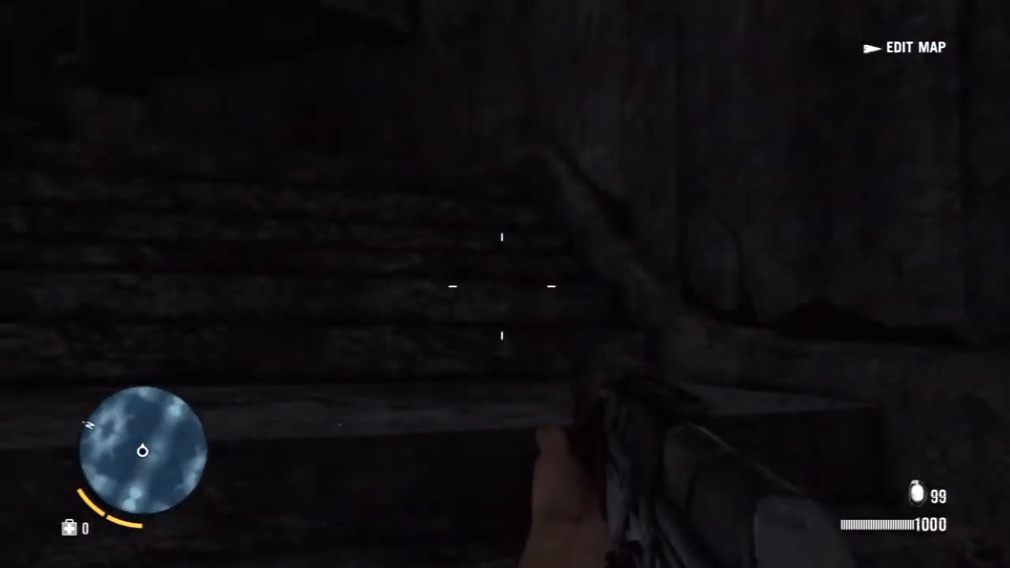
key(w)
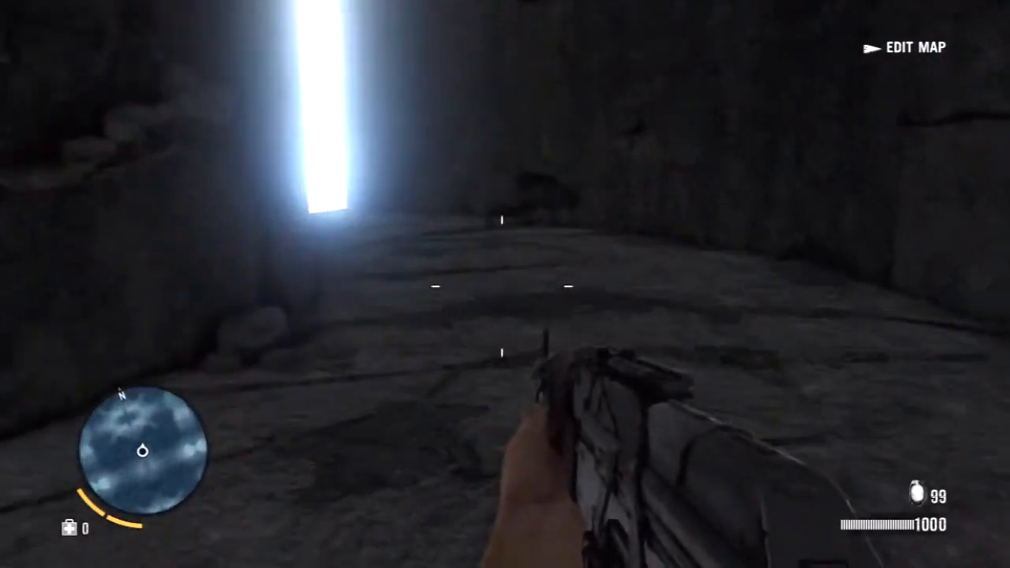
key(w)
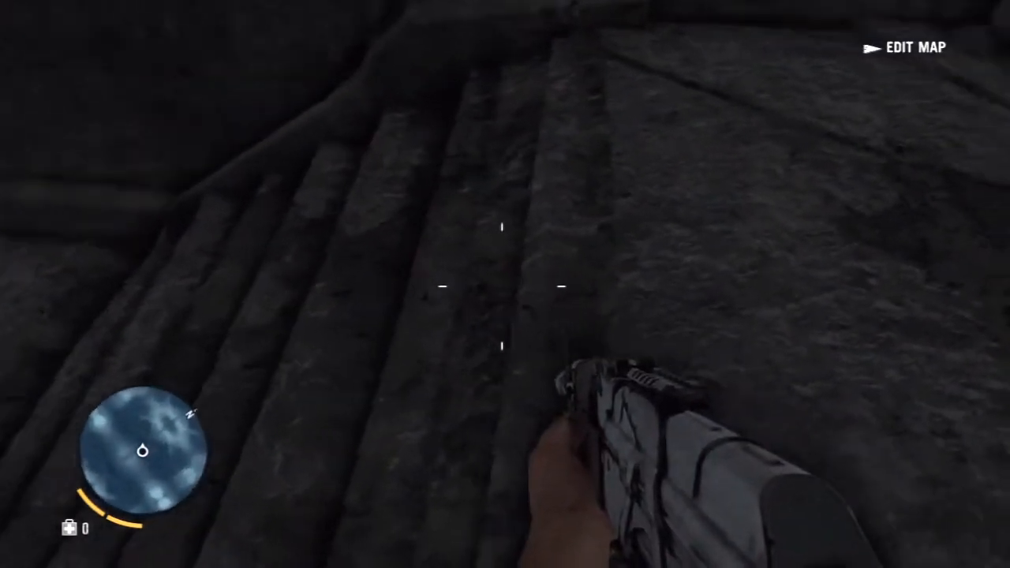
key(w)
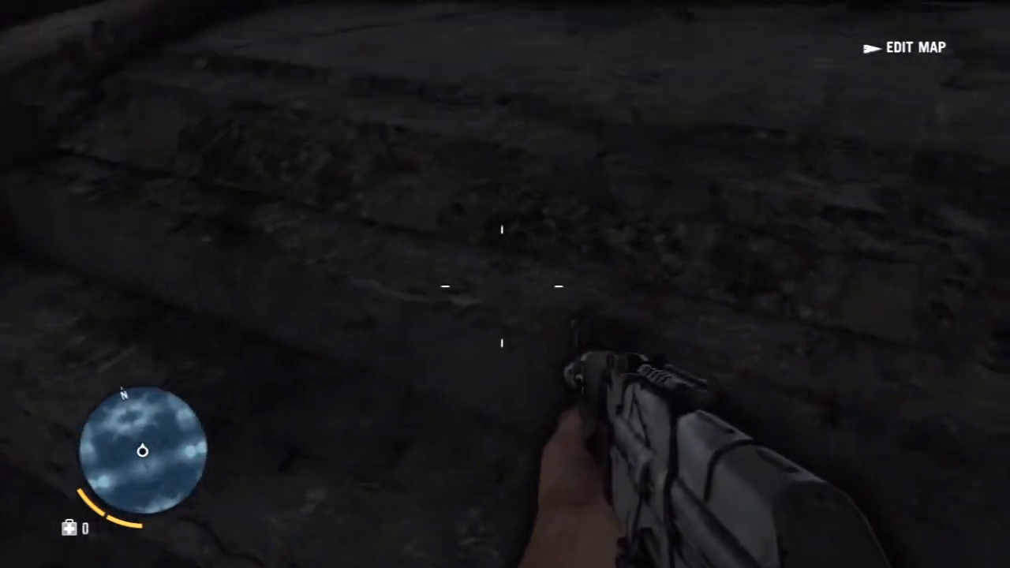
key(w)
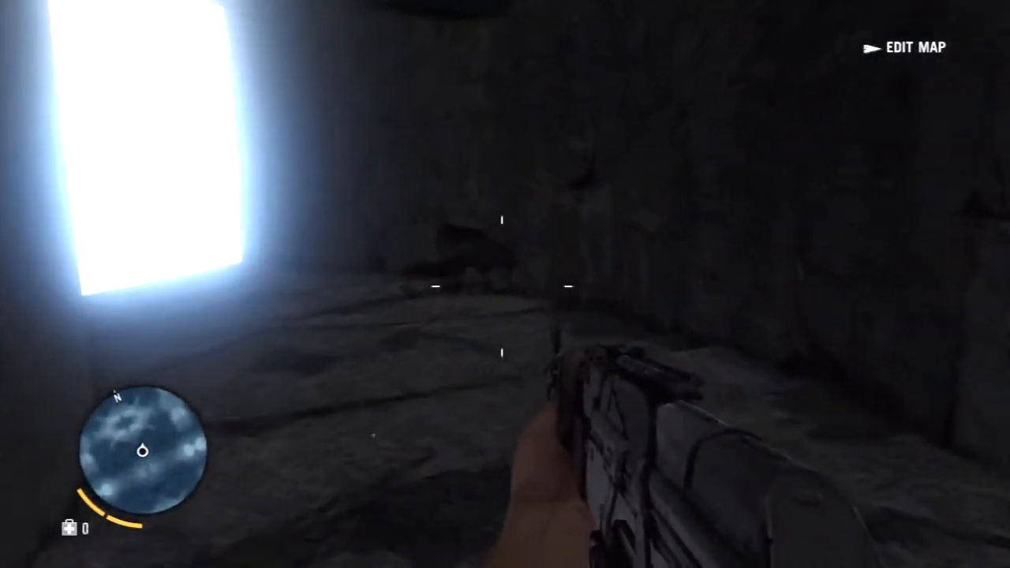
key(w)
key(Escape)
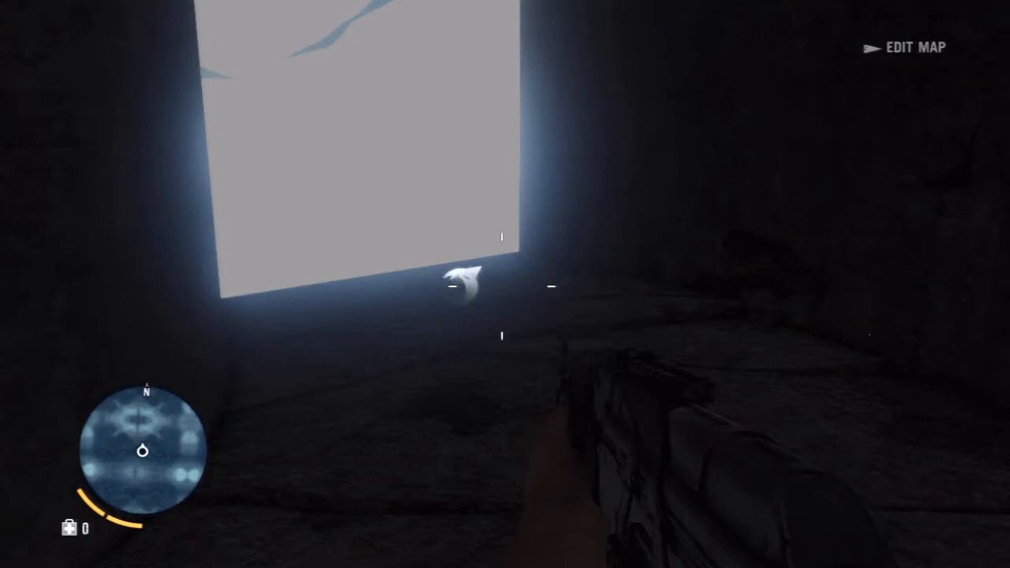
key(s)
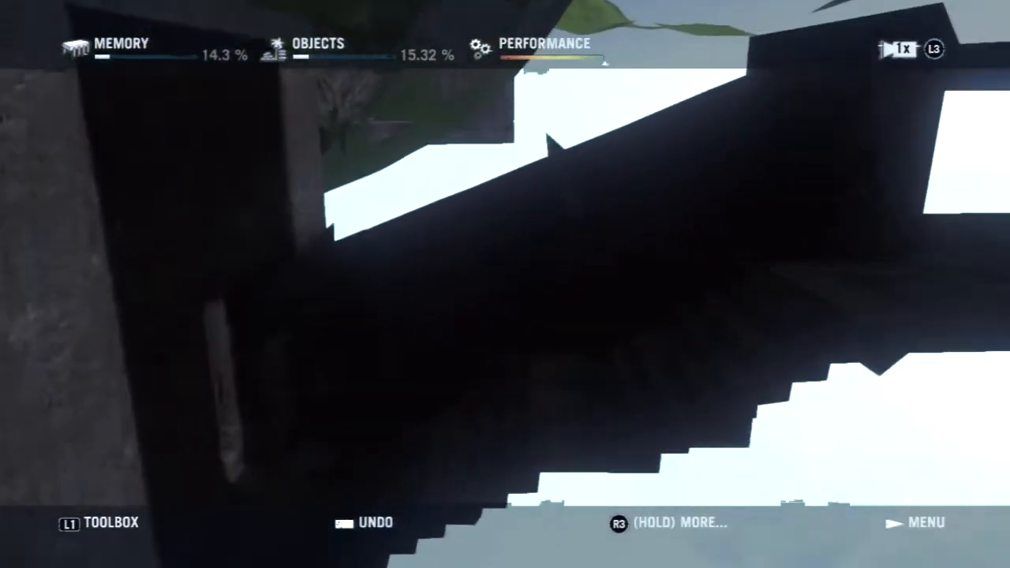
Refine the curved tunnel section's placement at the top of the stairs with 3D object editing
key(L1)
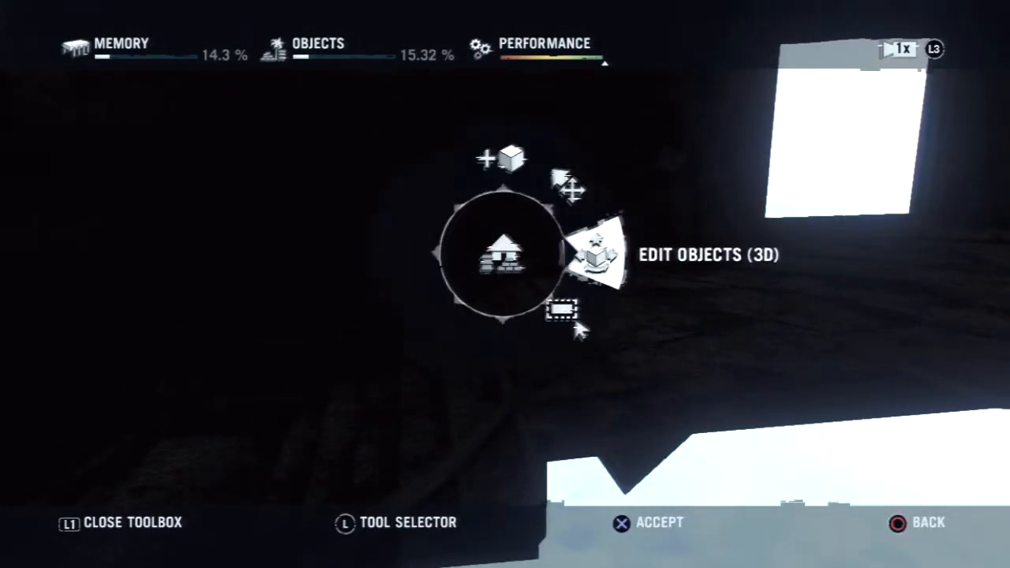
key(x)
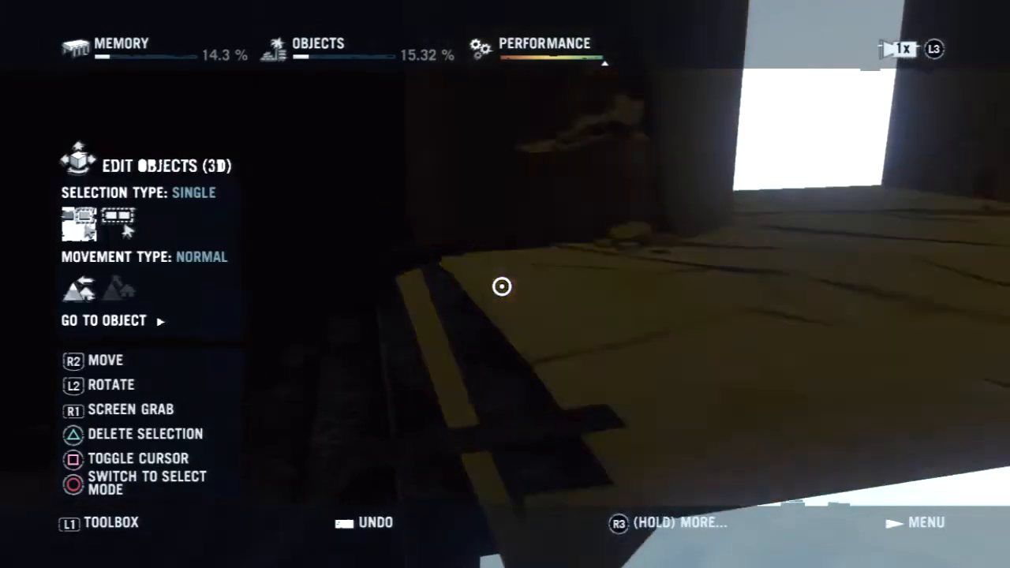
key(x)
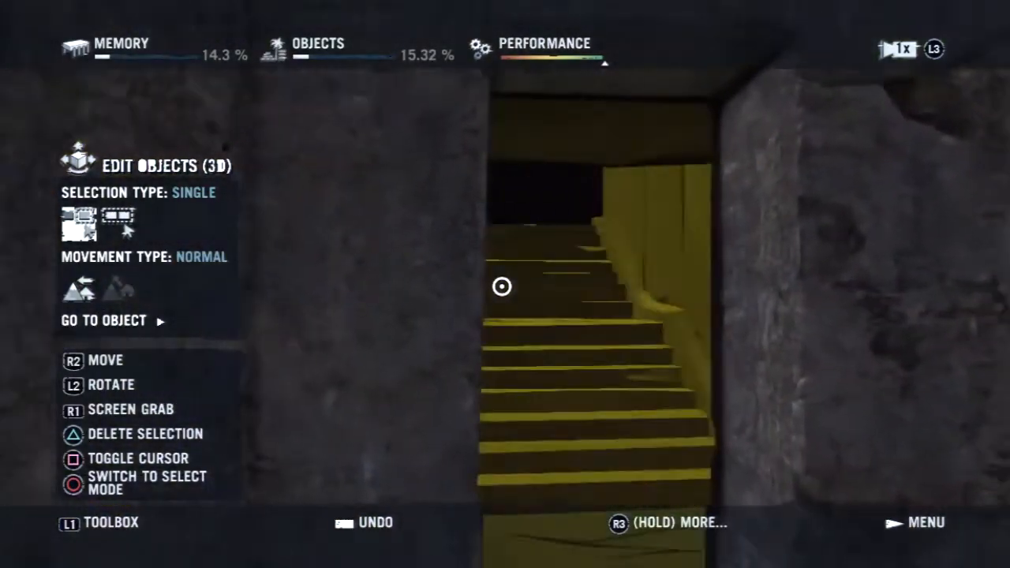
Retest the map by walking from the hillside entrance up the stairs and through the curved tunnel section
key(Escape)
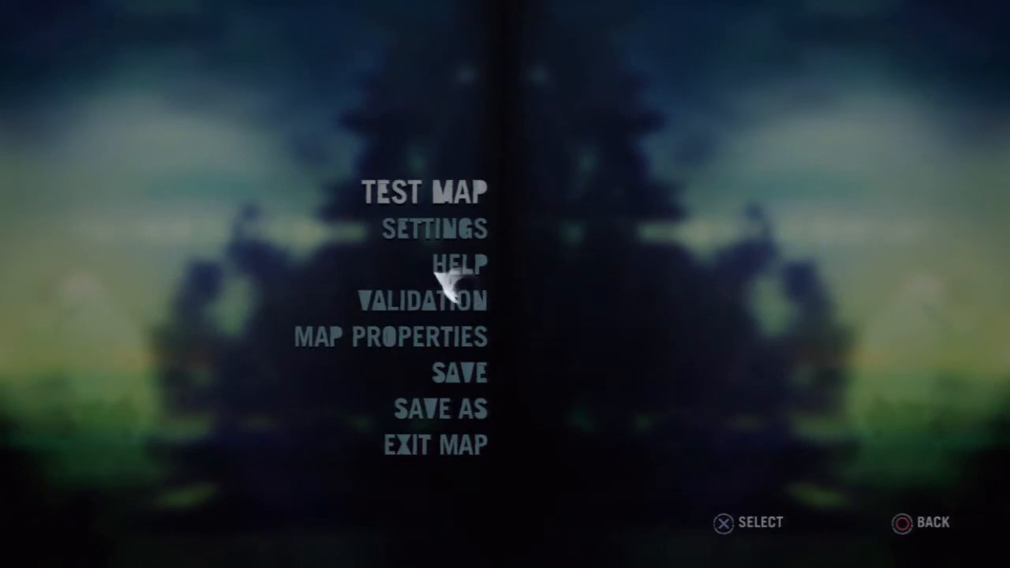
key(w)
key(w)
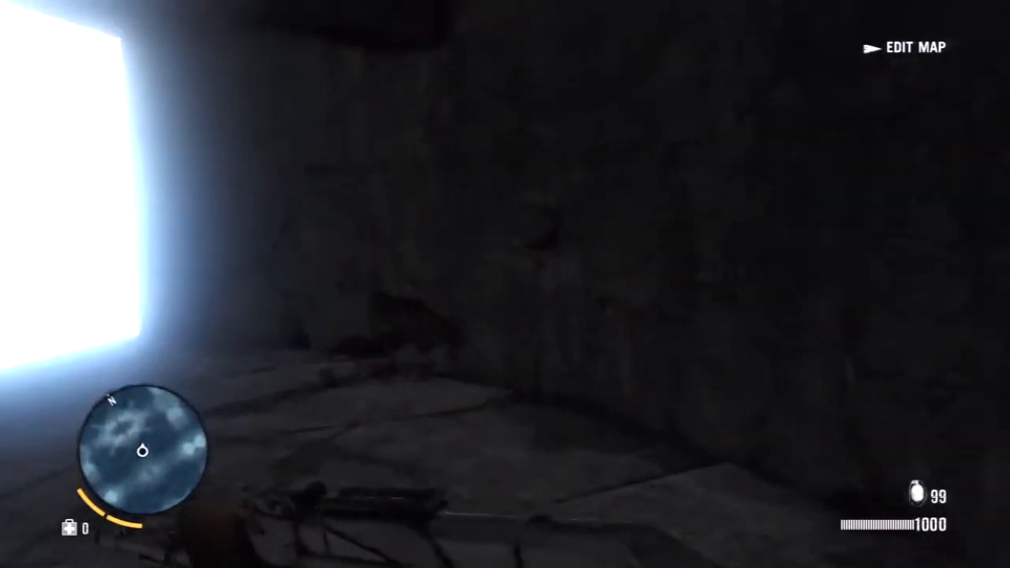
key(w)
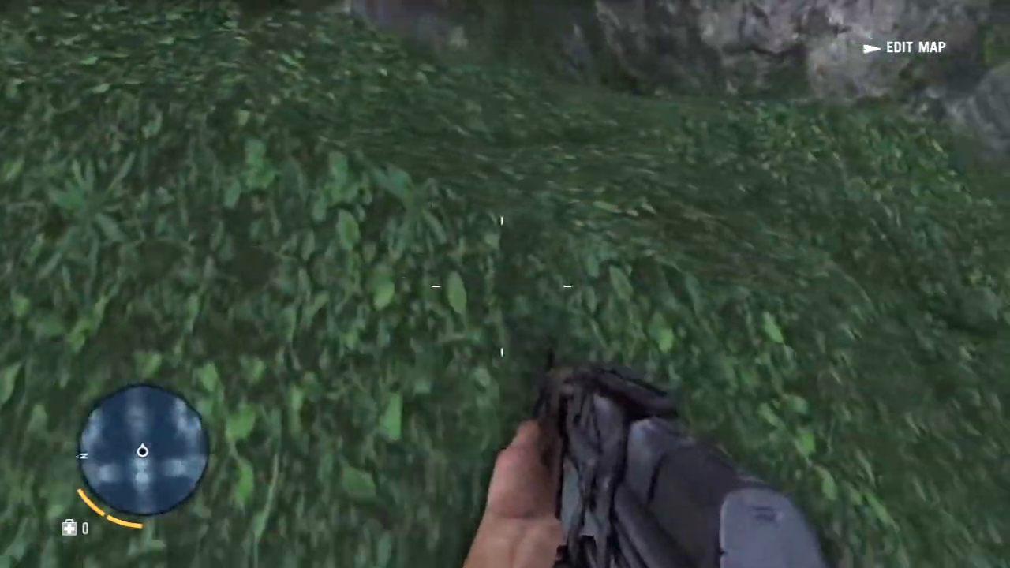
key(w)
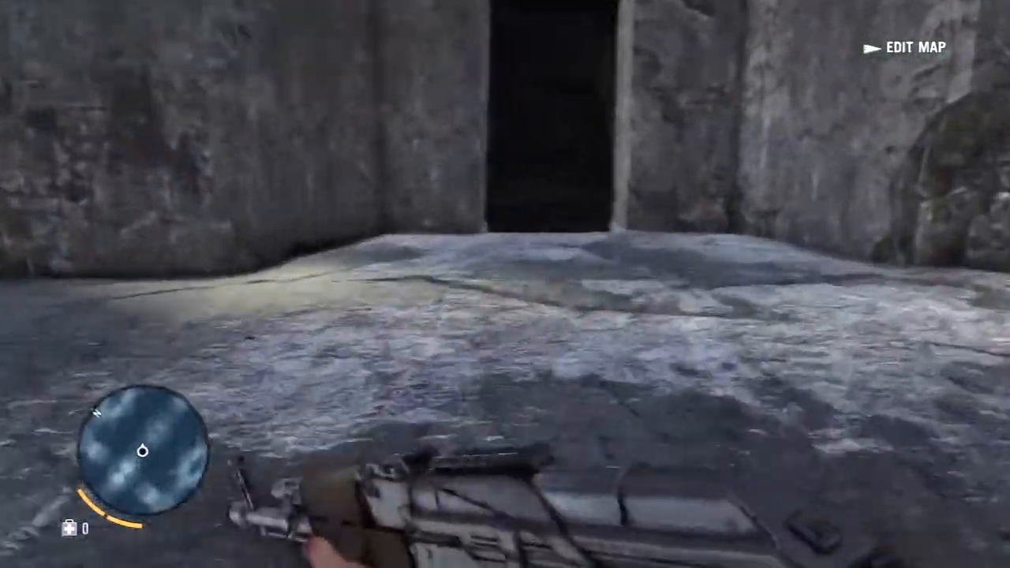
key(w)
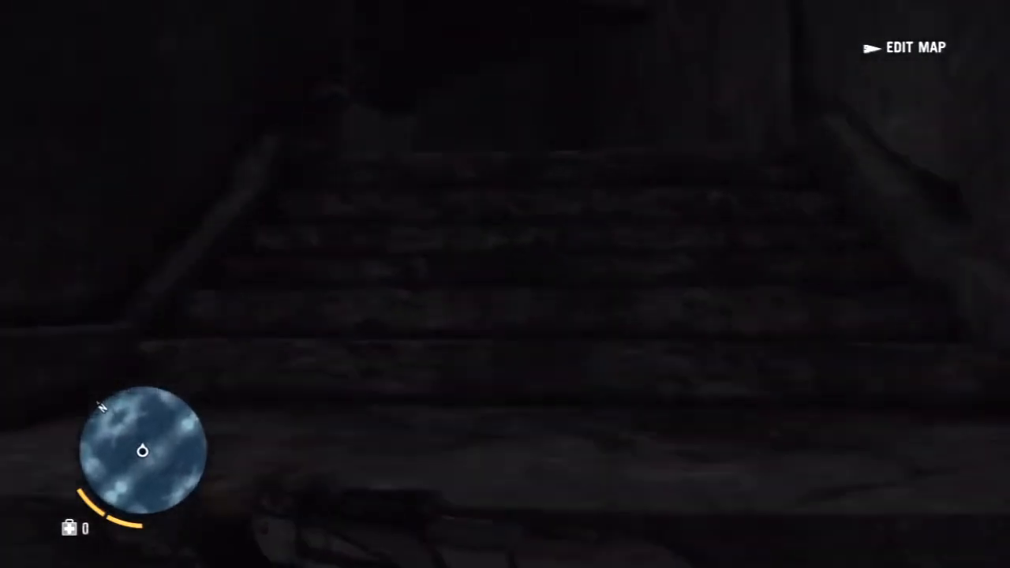
key(w)
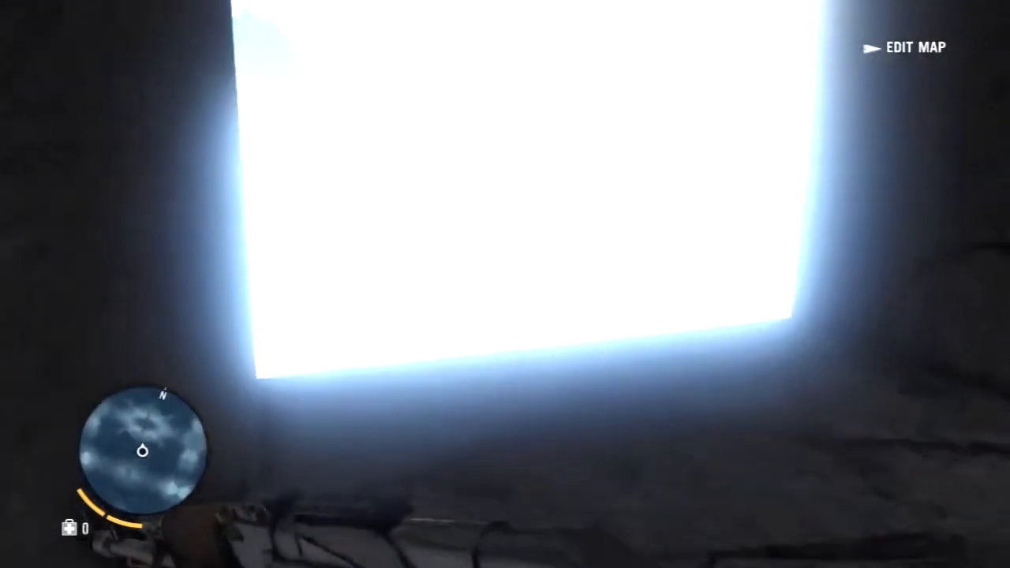
key(w)
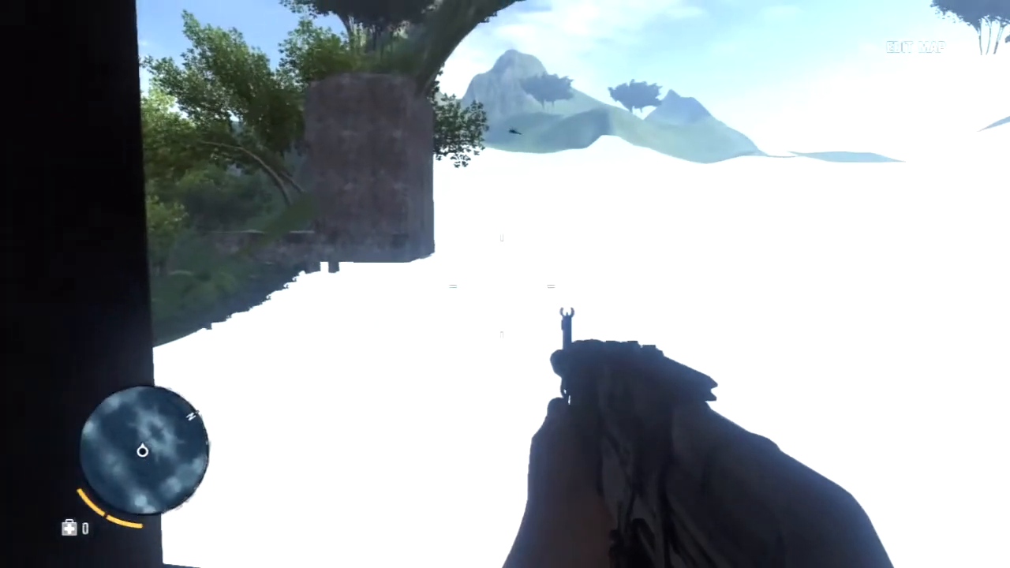